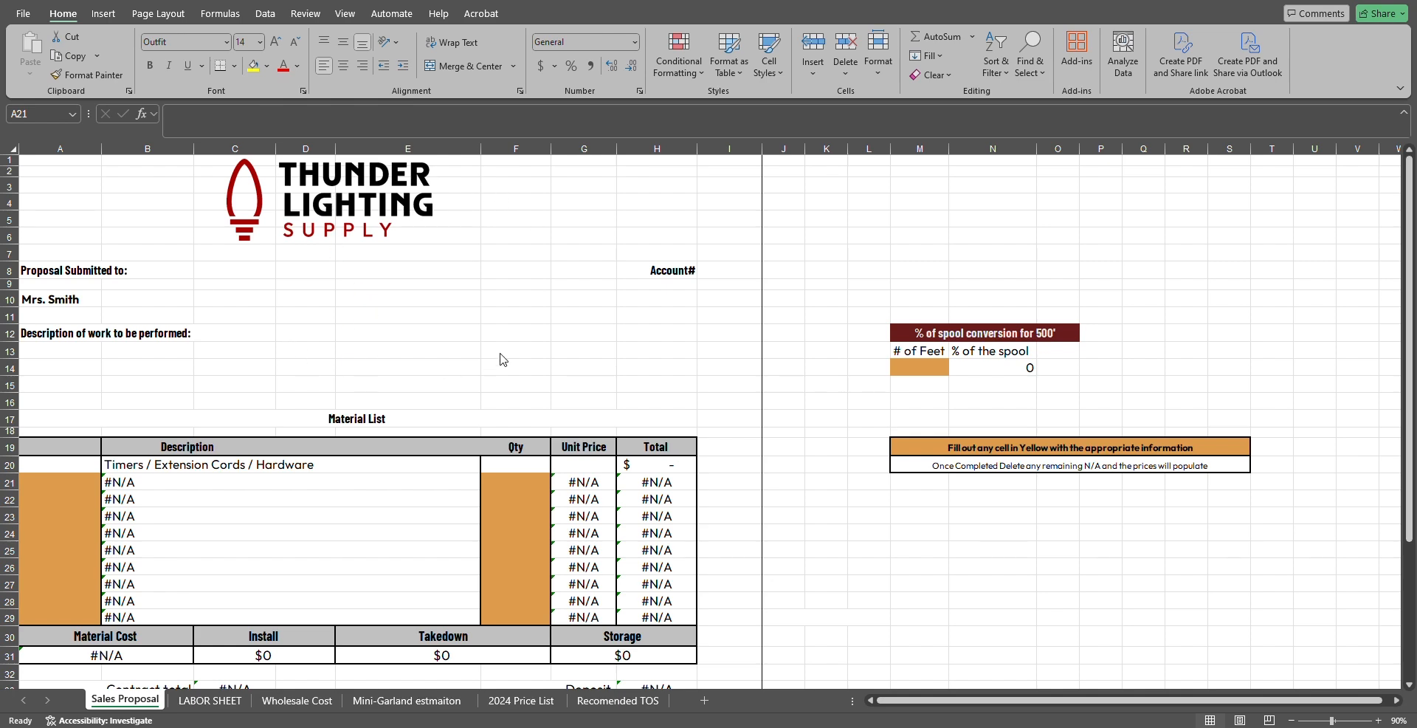
{"action": "scroll", "coordinate": [508, 409], "scroll_direction": "down", "scroll_amount": 6}
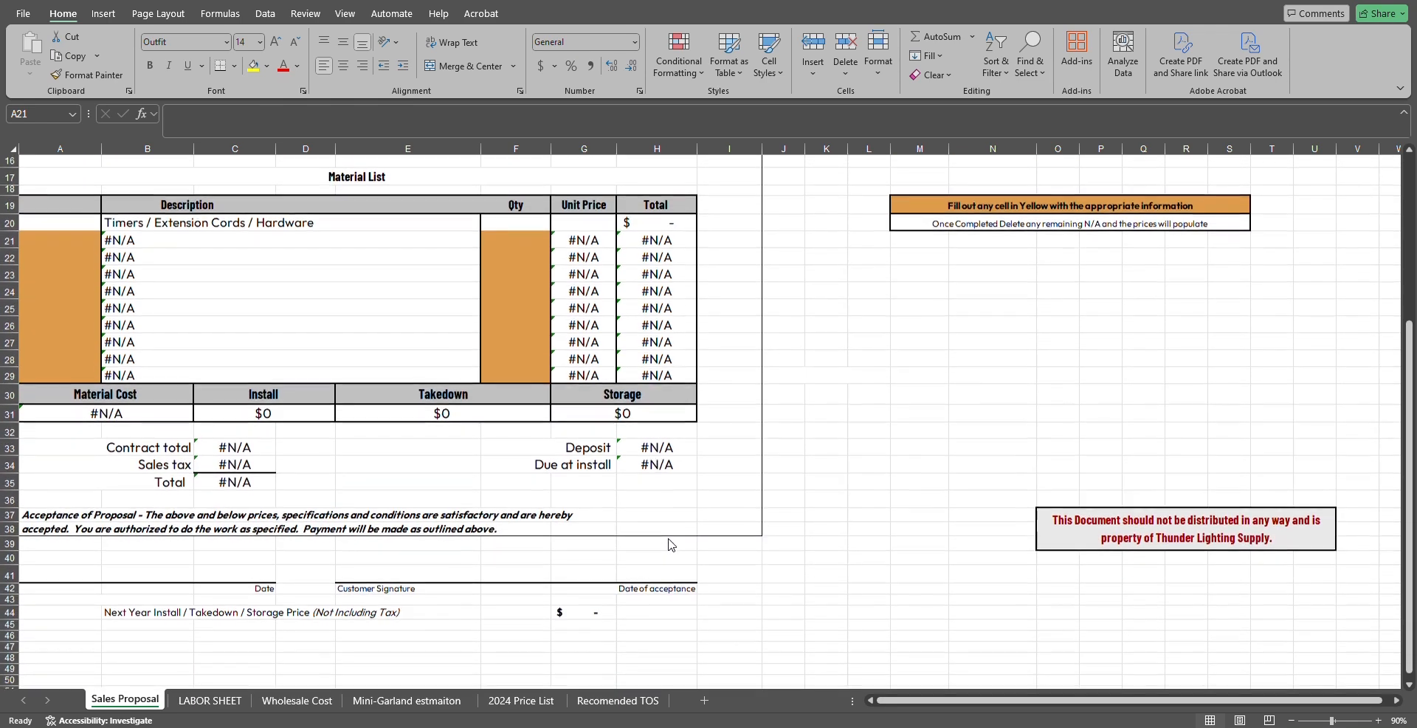
{"action": "scroll", "coordinate": [398, 499], "scroll_direction": "up", "scroll_amount": 6}
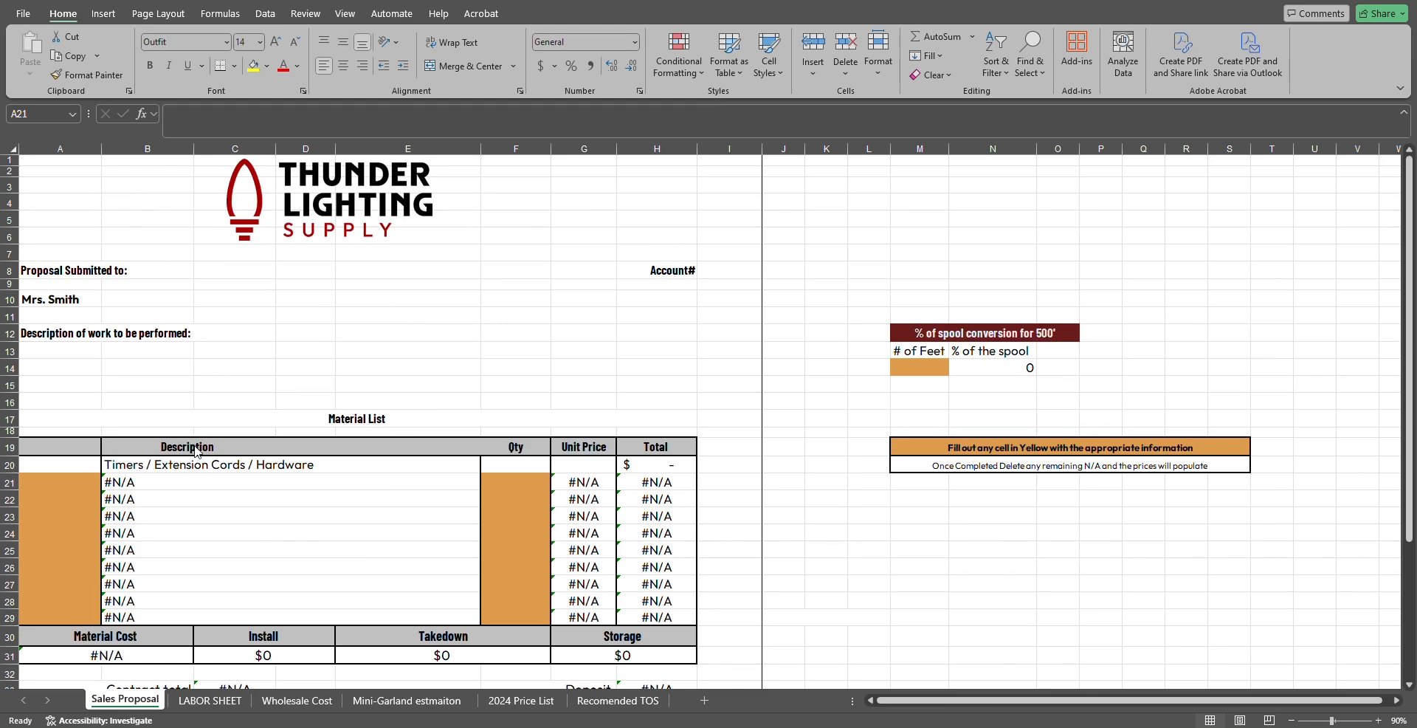
{"action": "scroll", "coordinate": [196, 453], "scroll_direction": "down", "scroll_amount": 2}
{"action": "scroll", "coordinate": [58, 396], "scroll_direction": "up", "scroll_amount": 2}
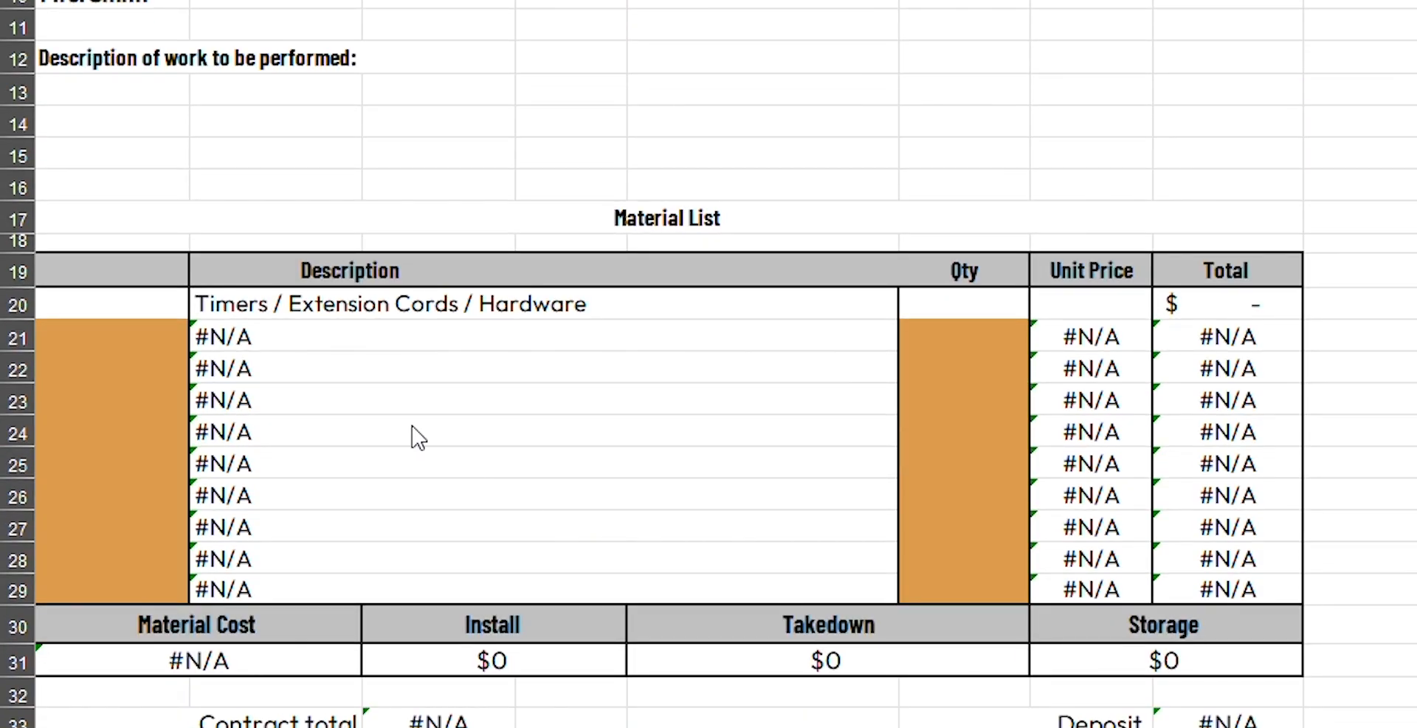
- Enter item codes 20009 and 19412-500 in cells A21 and A22 of the material list
{"action": "left_click", "coordinate": [146, 338]}
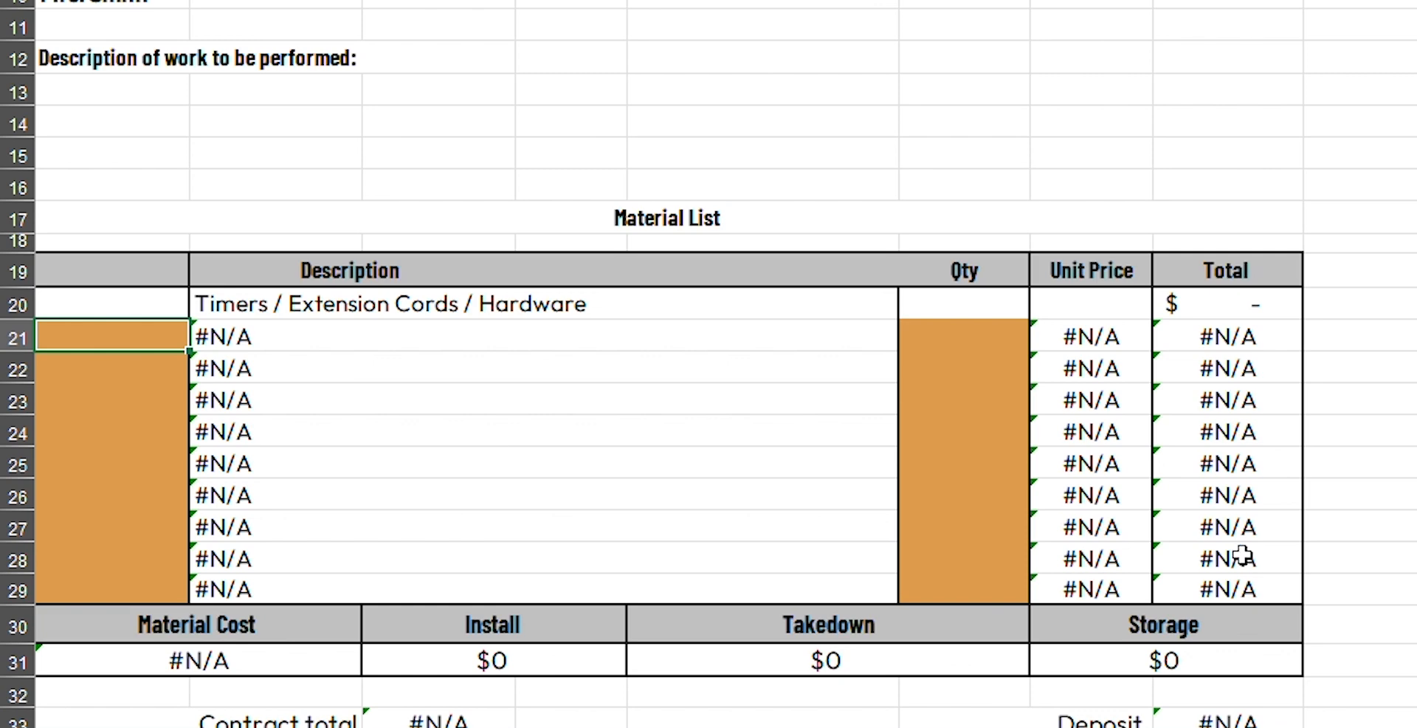
{"action": "type", "text": "20009"}
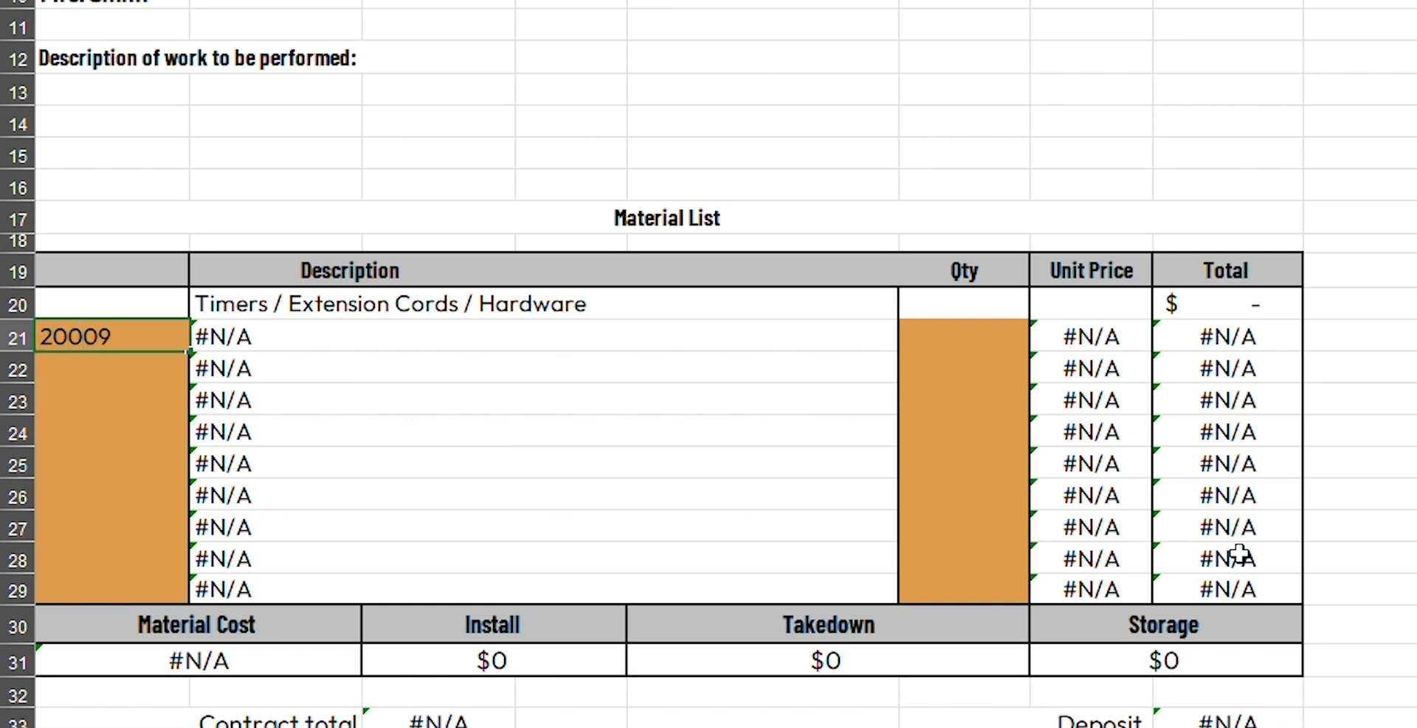
{"action": "key", "text": "Return"}
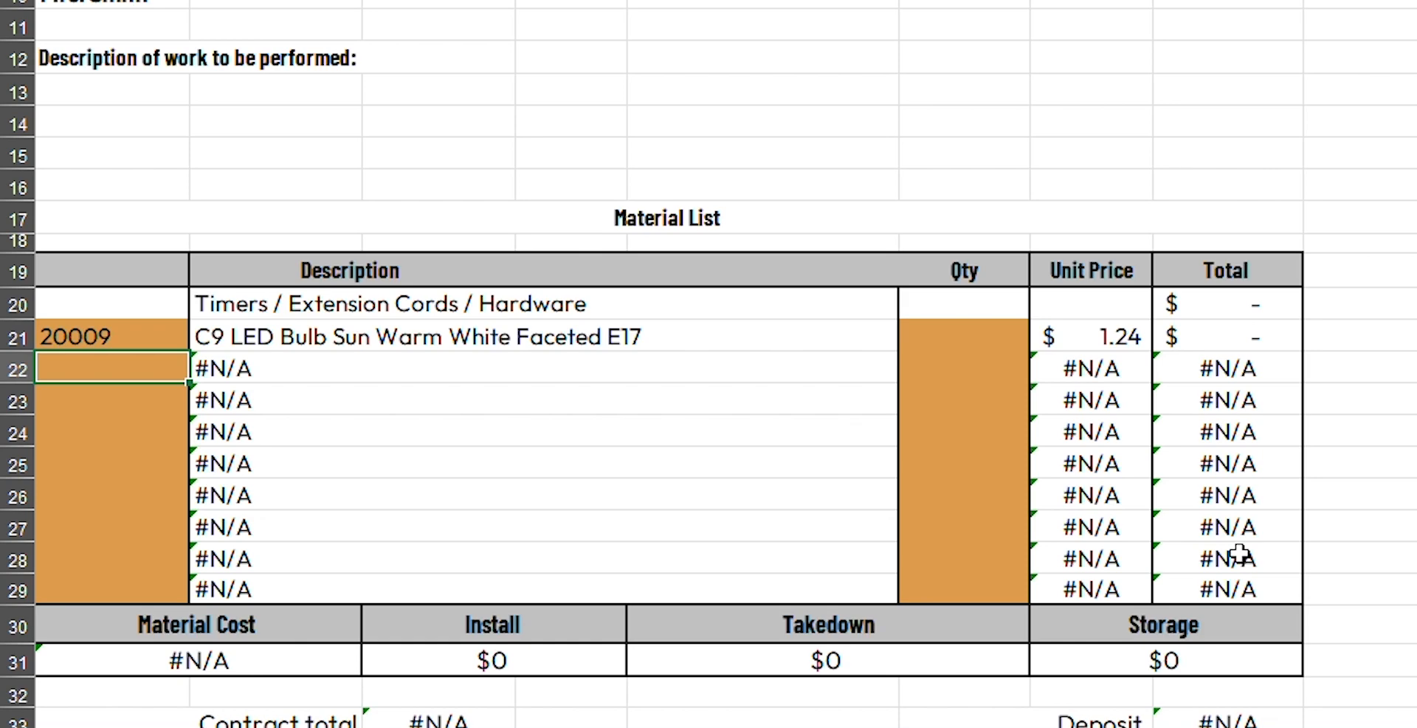
{"action": "type", "text": "19"}
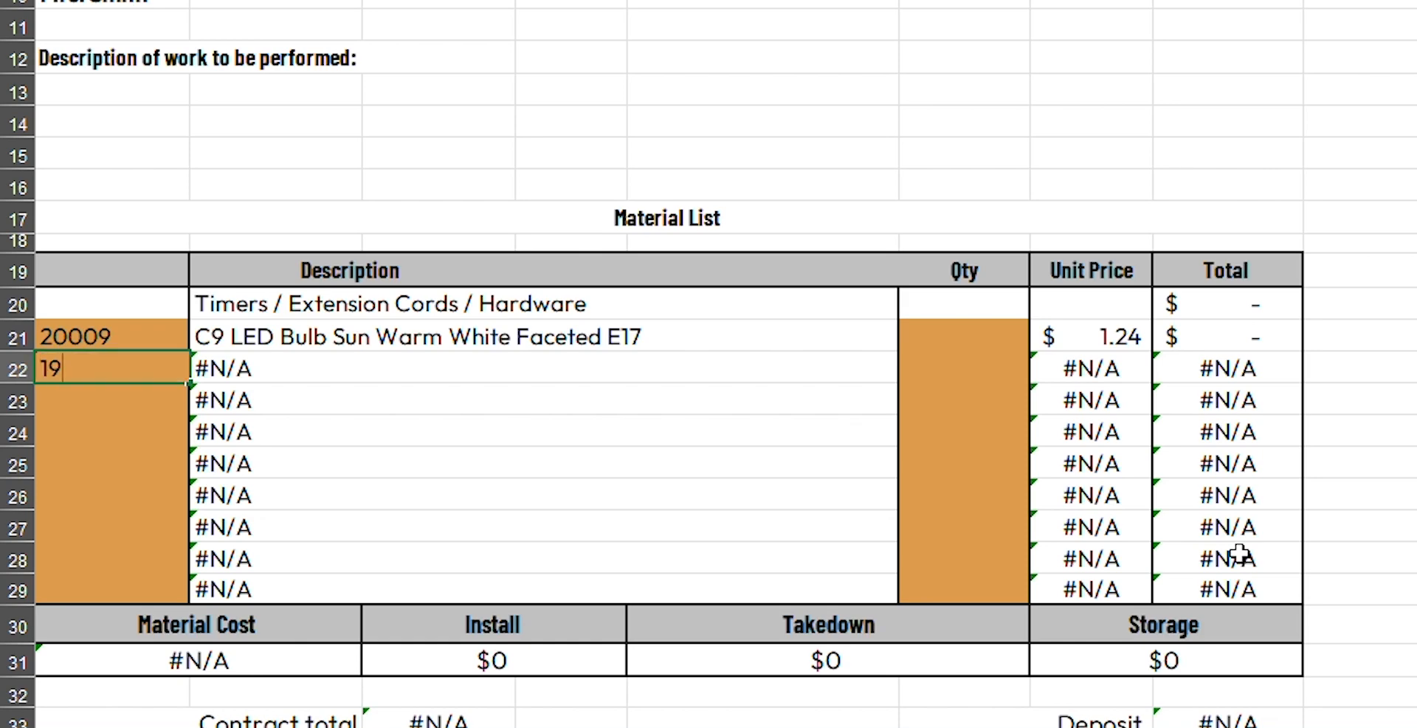
{"action": "type", "text": "412"}
{"action": "key", "text": "Return"}
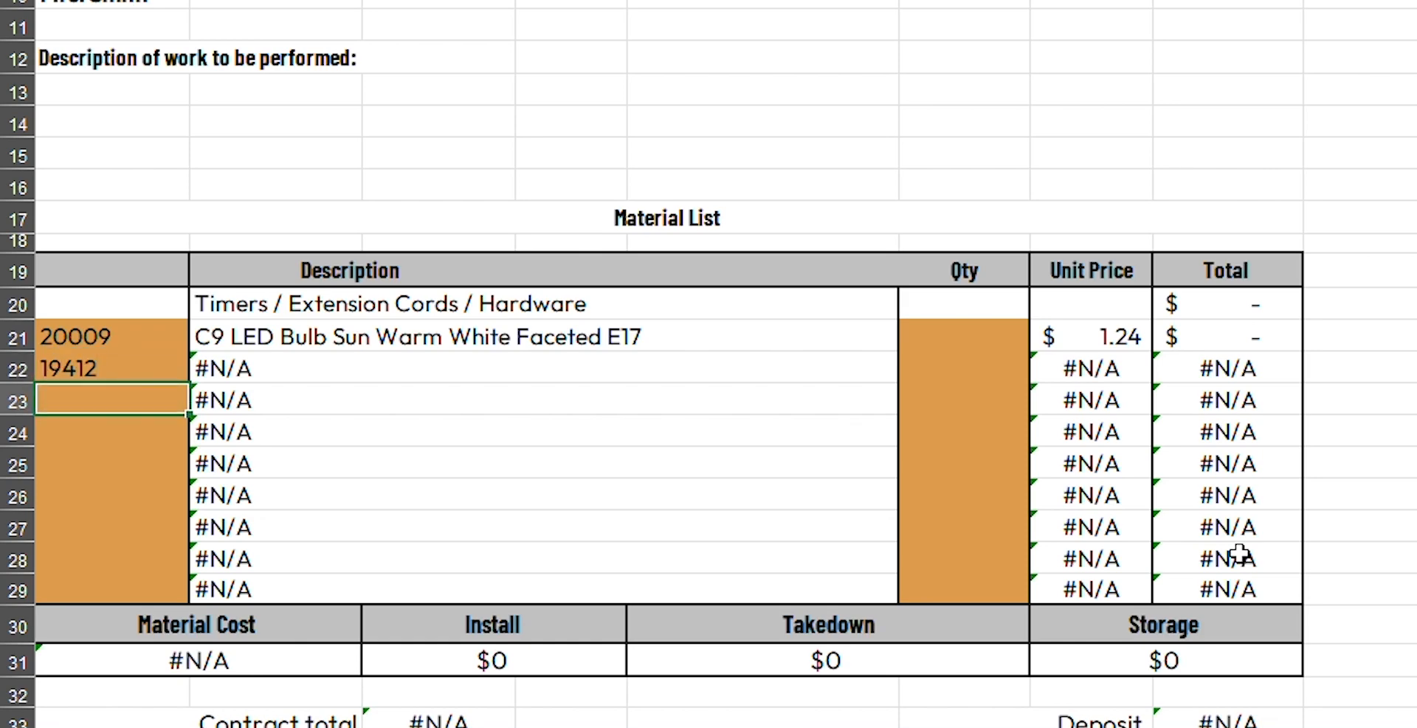
{"action": "key", "text": "Up"}
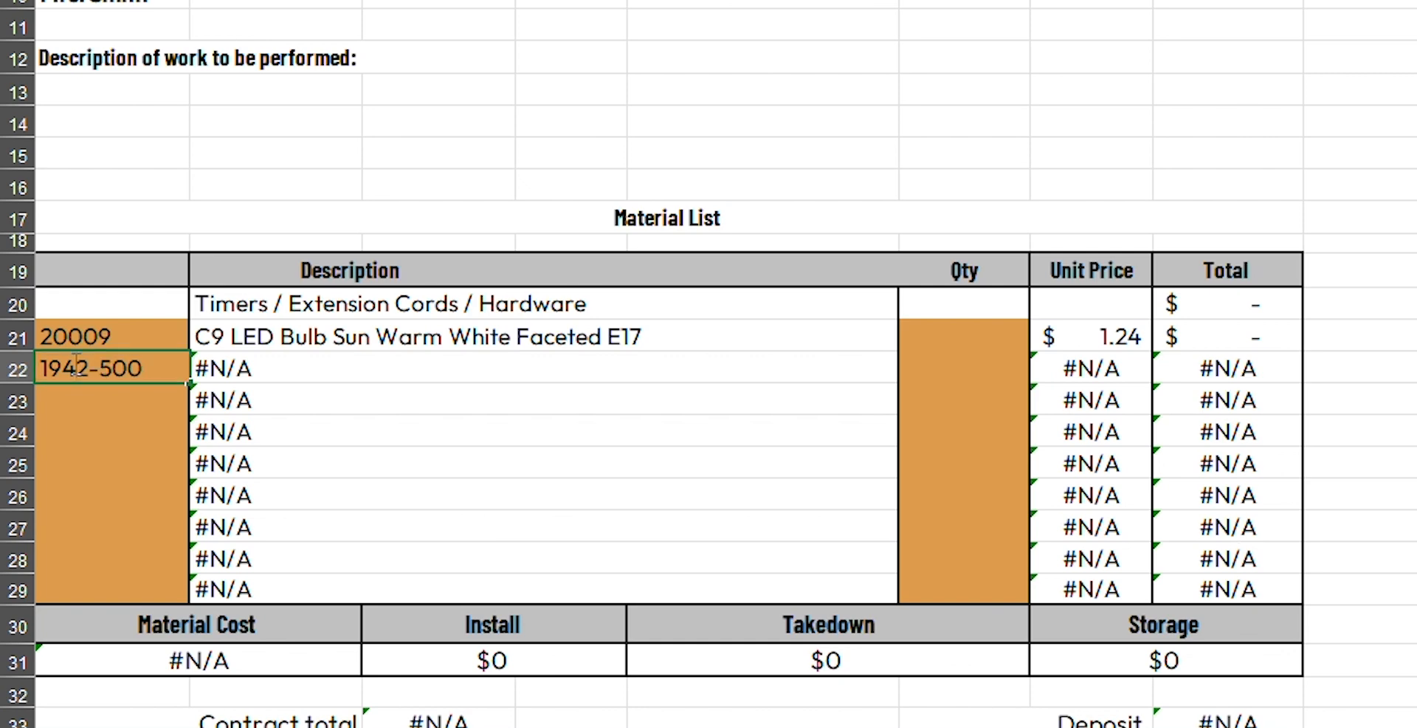
{"action": "key", "text": "Return"}
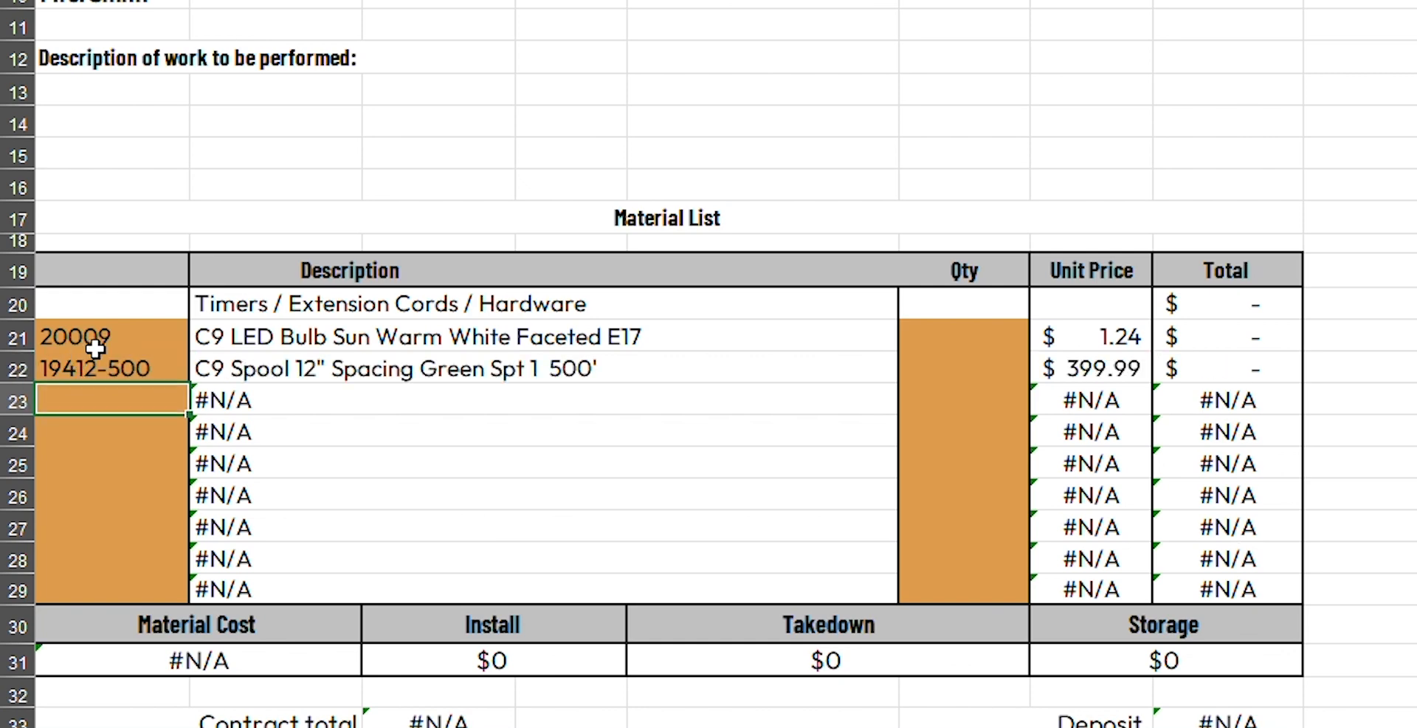
- Enter item codes 50048 and 50099 in cells A23 and A24, and clear the unused material rows 25 to 29
{"action": "type", "text": "50048"}
{"action": "key", "text": "Return"}
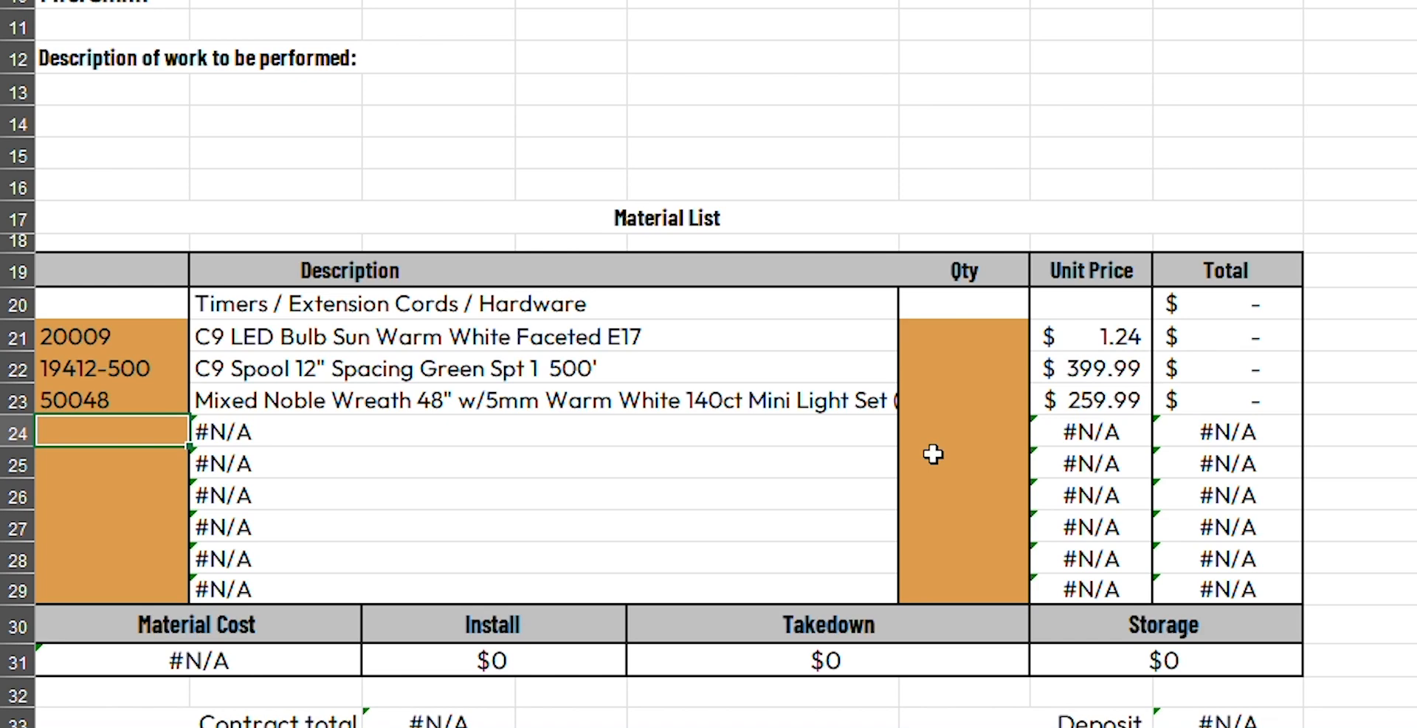
{"action": "type", "text": "5"}
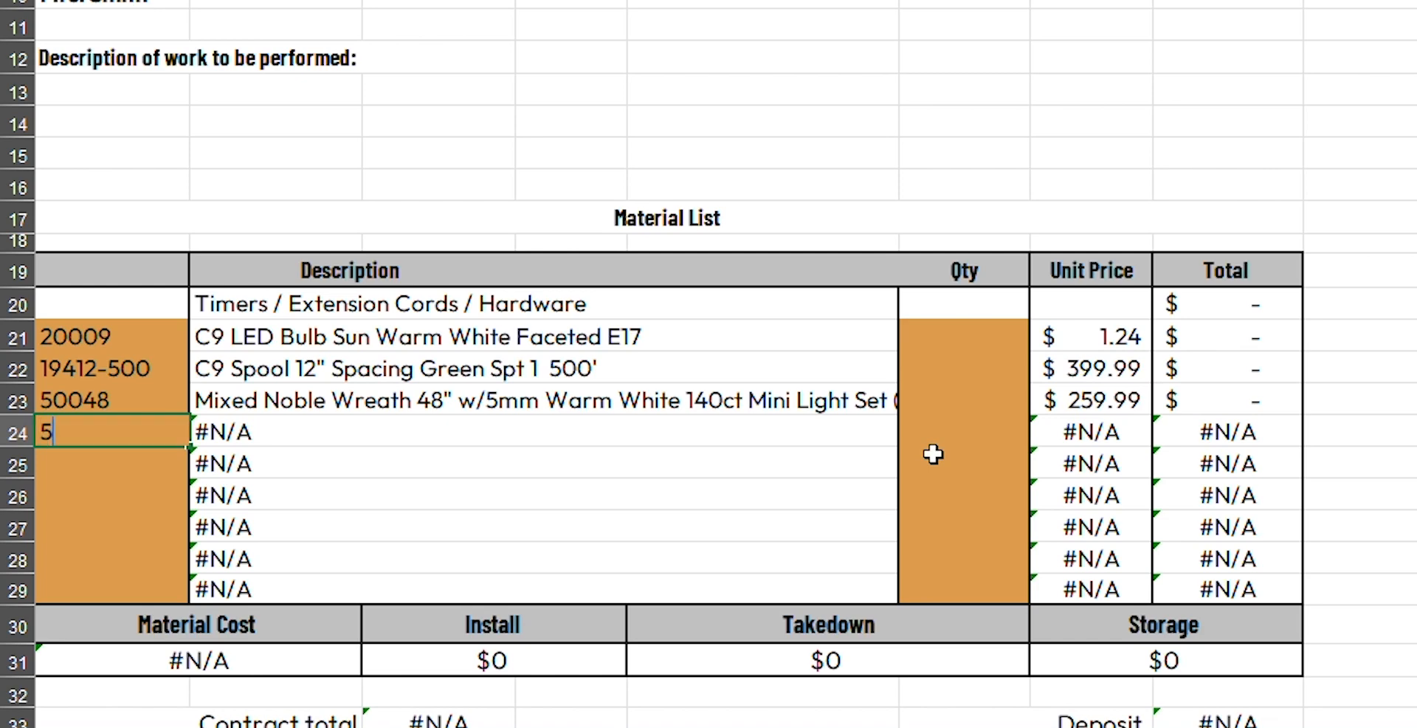
{"action": "type", "text": "0099"}
{"action": "key", "text": "Return"}
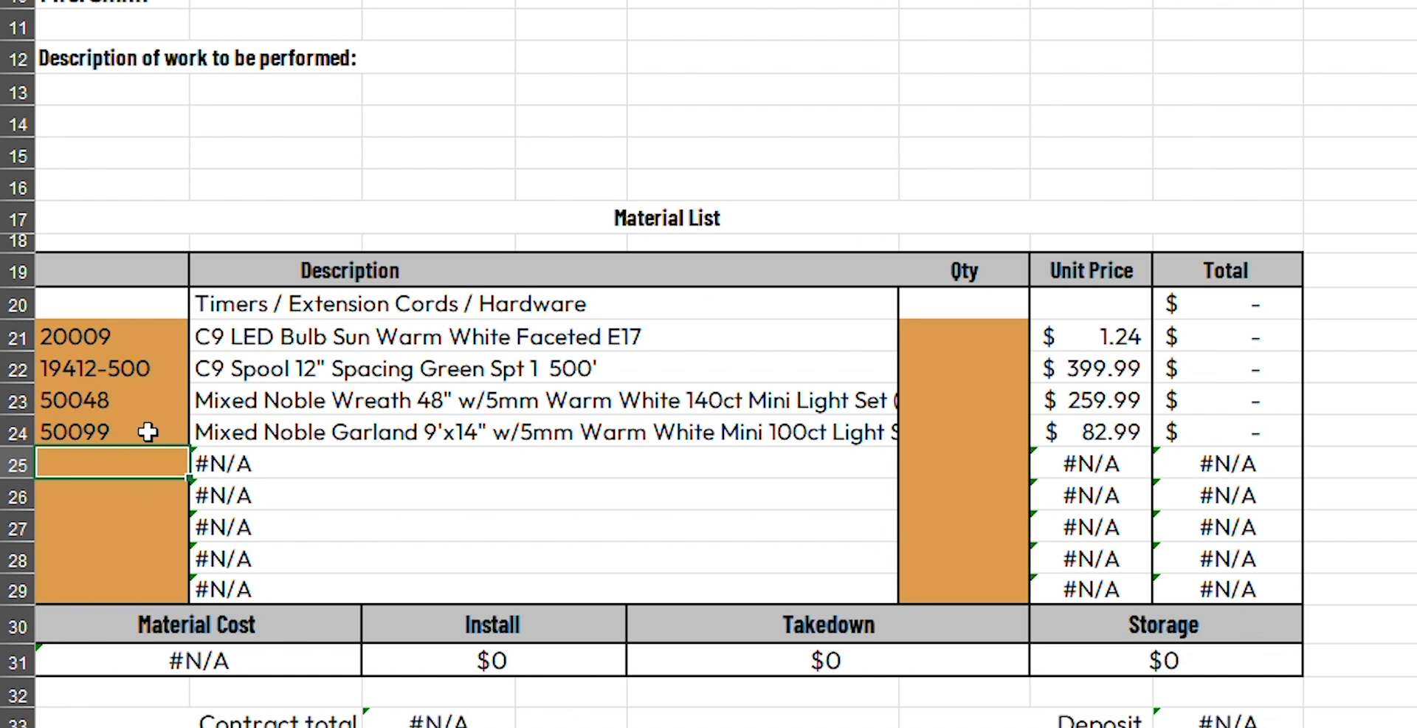
{"action": "left_click_drag", "start_coordinate": [155, 462], "coordinate": [1235, 591]}
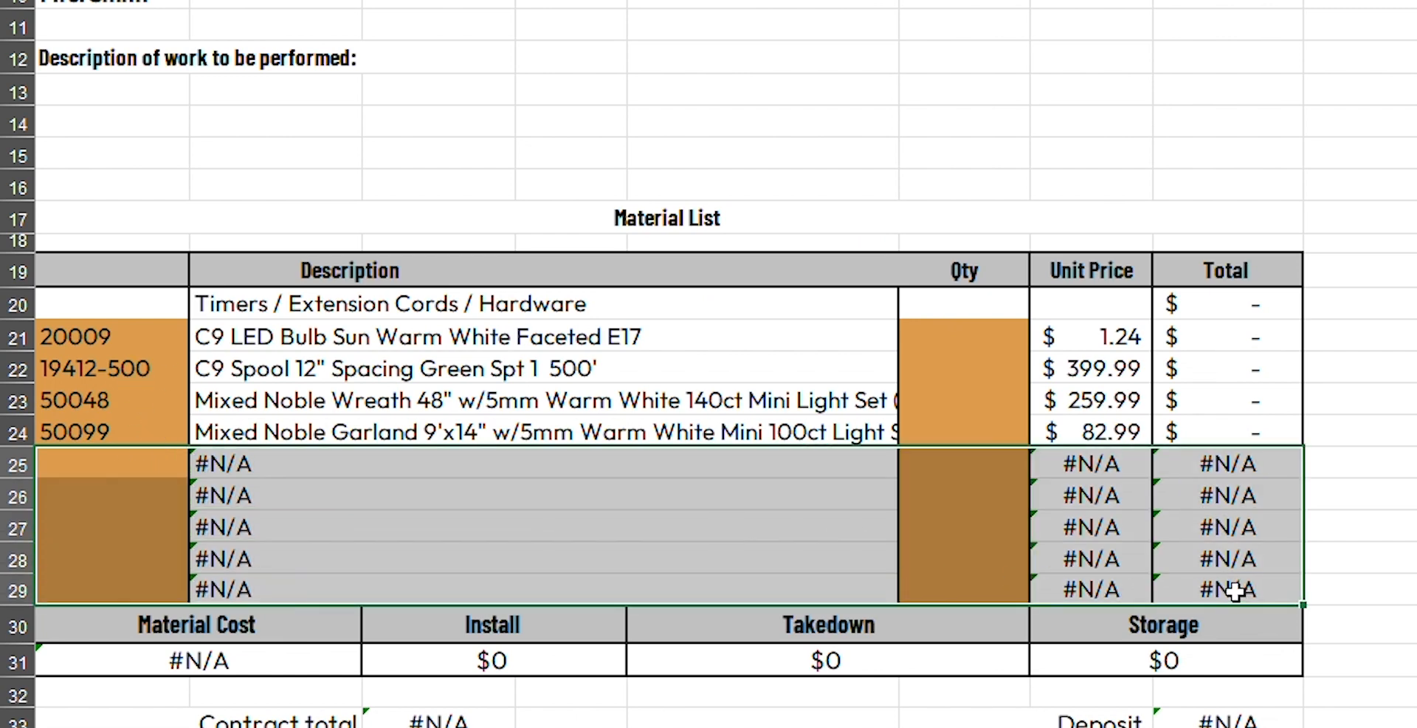
{"action": "key", "text": "Delete"}
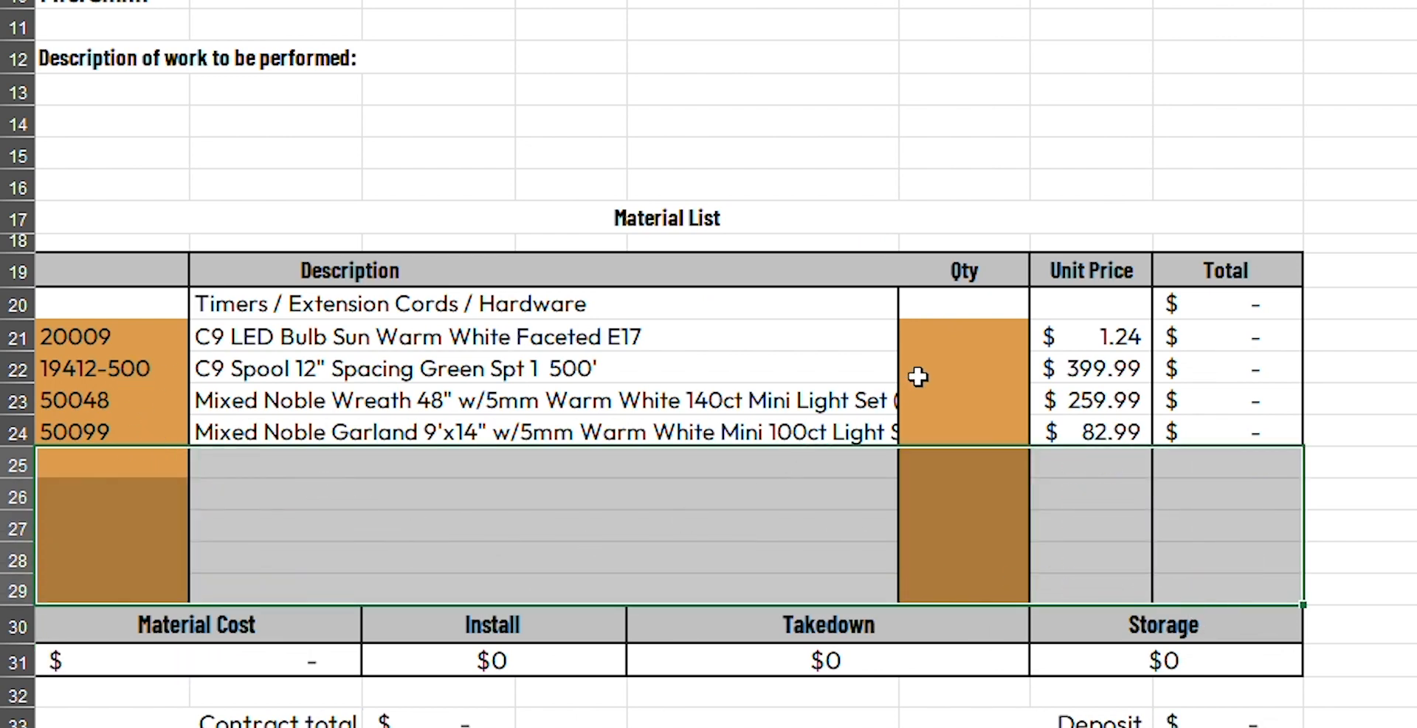
- Set the quantity of C9 LED bulbs to 100 in the material list
{"action": "left_click", "coordinate": [956, 344]}
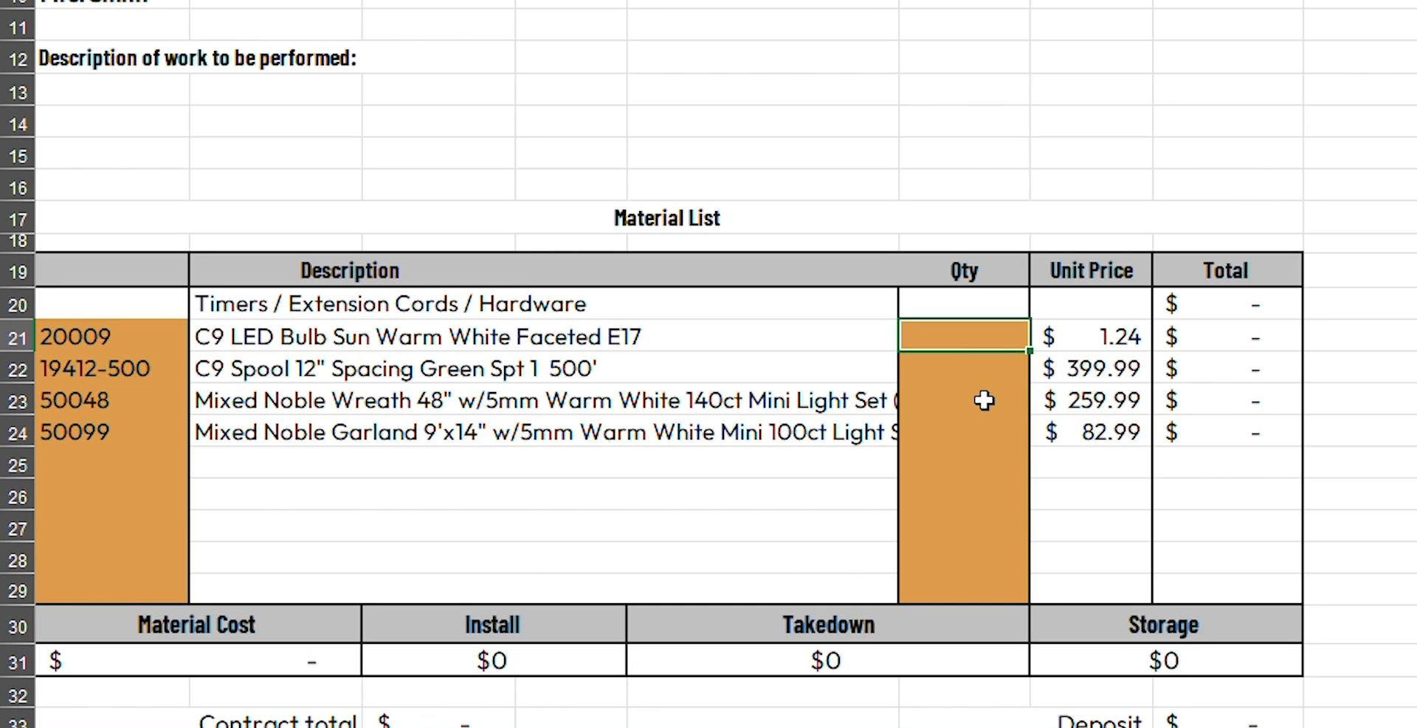
{"action": "type", "text": "100"}
{"action": "key", "text": "Return"}
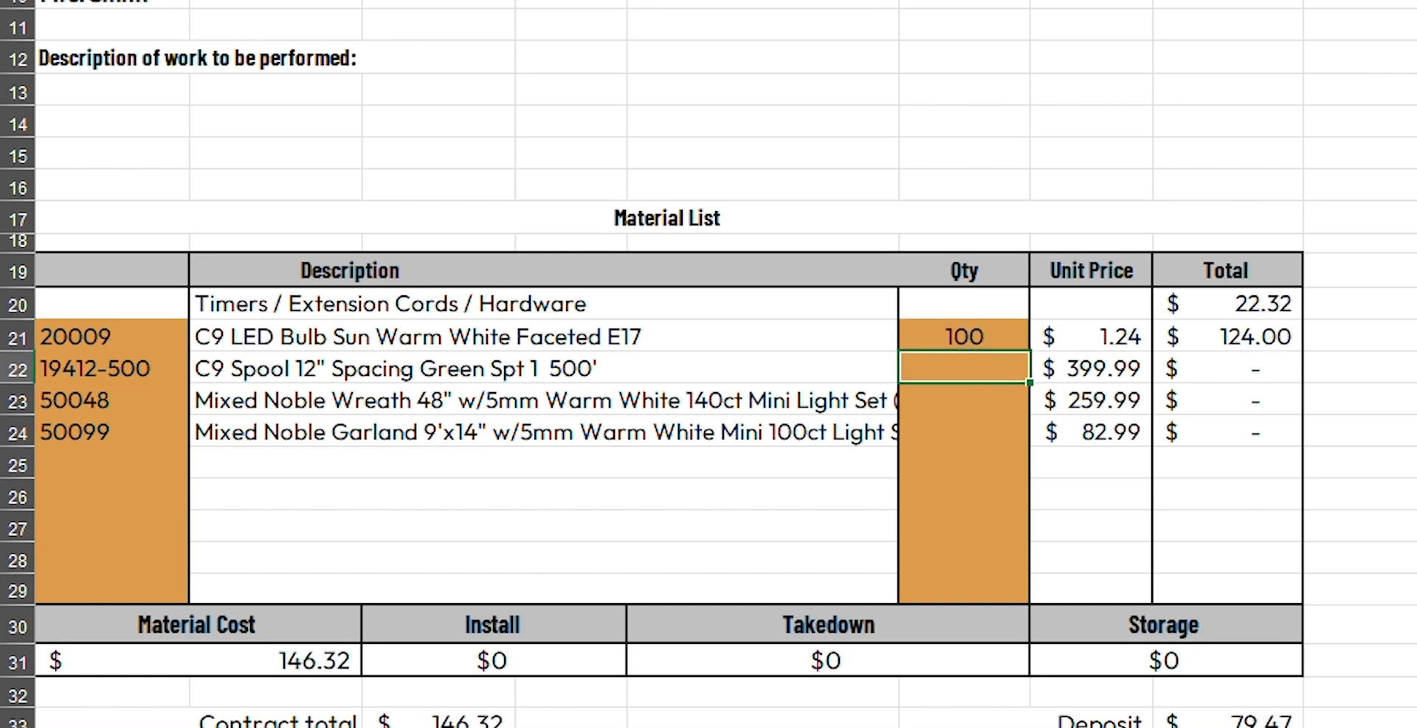
- Enter 100 feet in the 500' spool conversion table and set the C9 spool quantity to 0.2
{"action": "left_click", "coordinate": [1414, 122]}
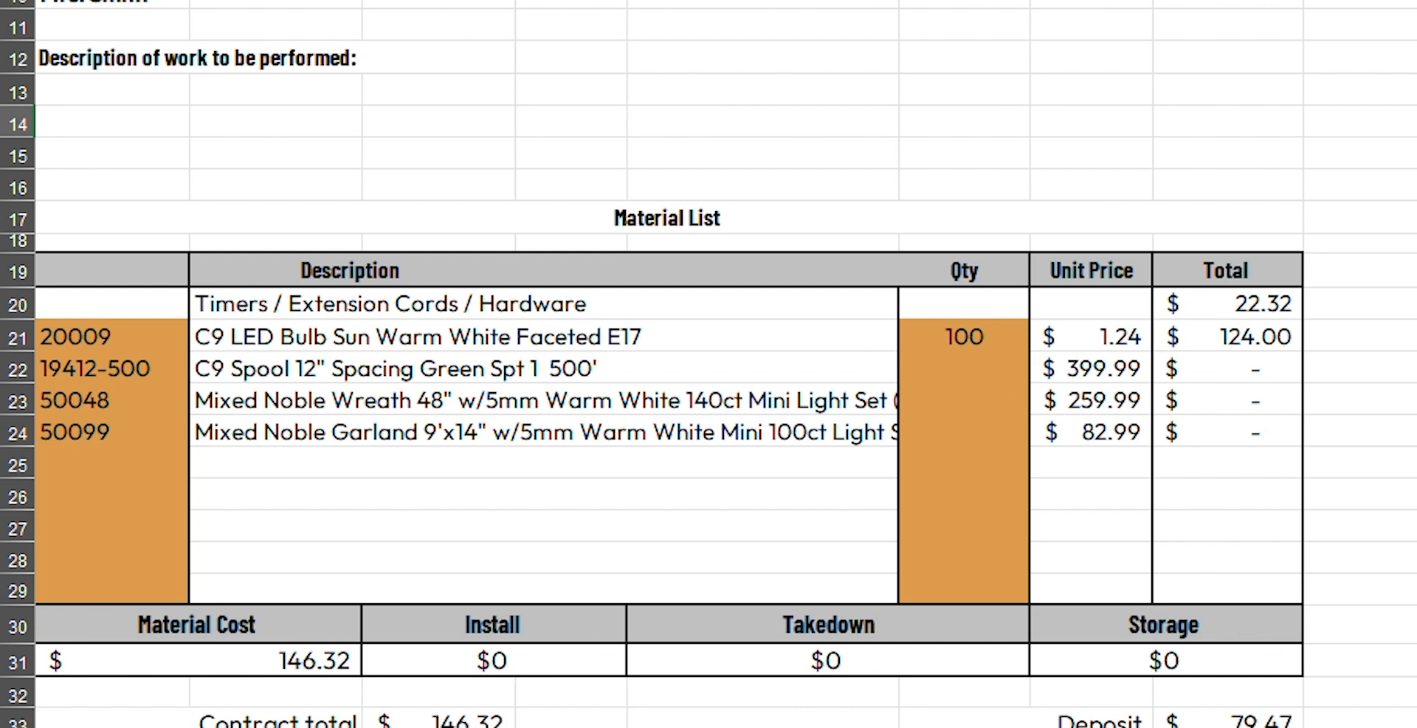
{"action": "key", "text": "Return"}
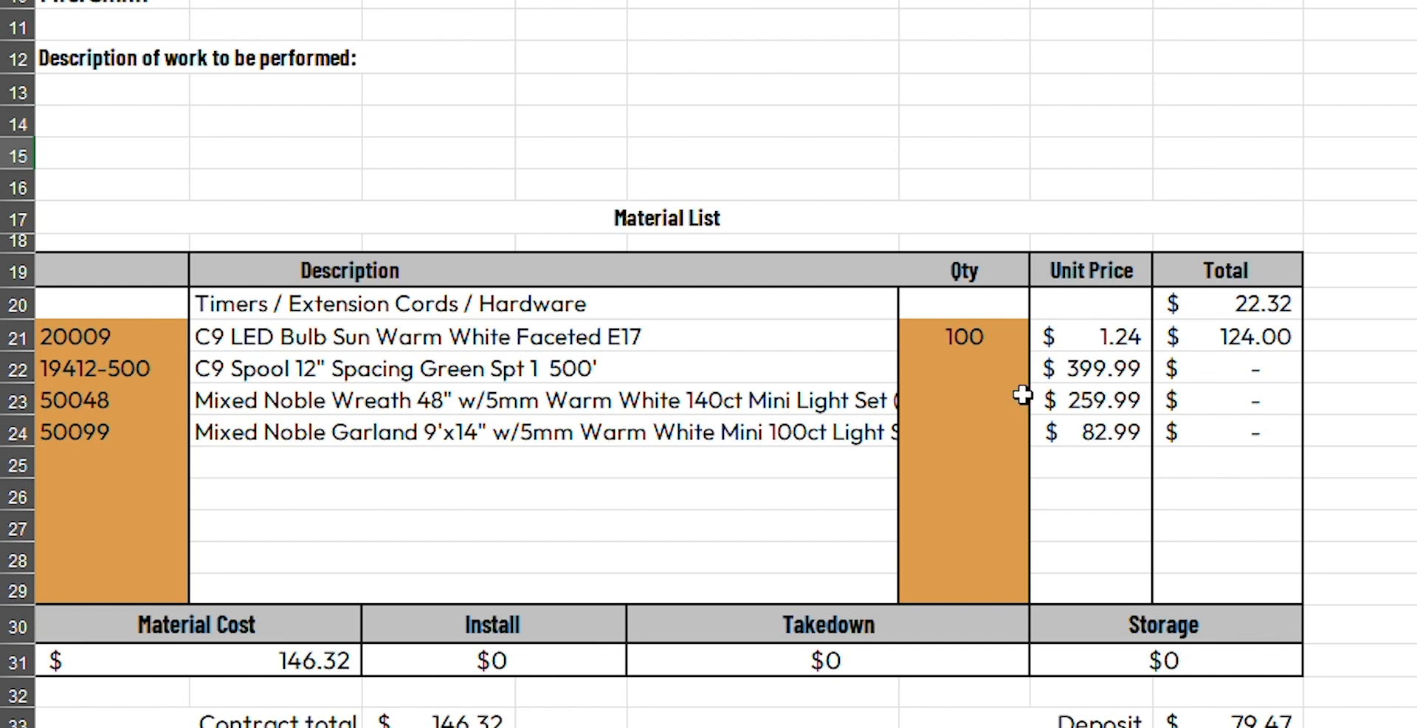
{"action": "left_click", "coordinate": [993, 371]}
{"action": "type", "text": "0.2"}
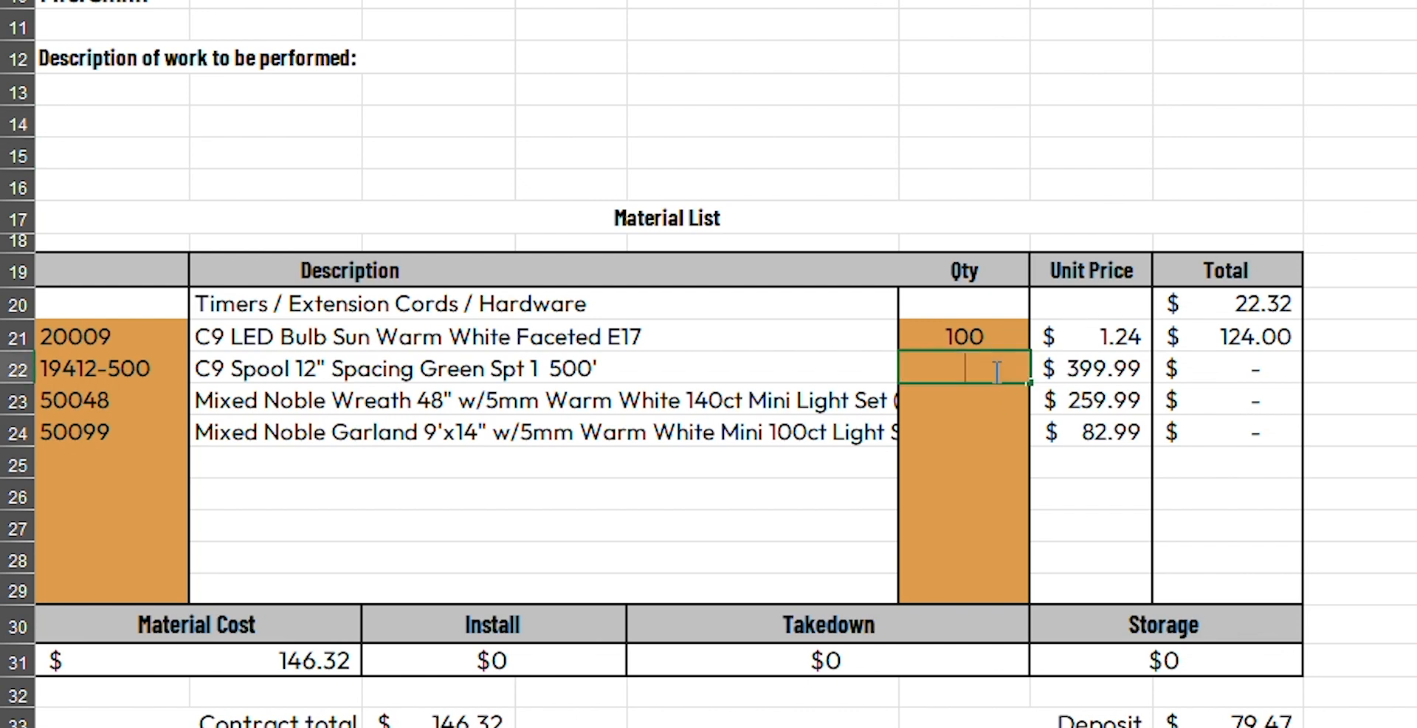
{"action": "key", "text": "Return"}
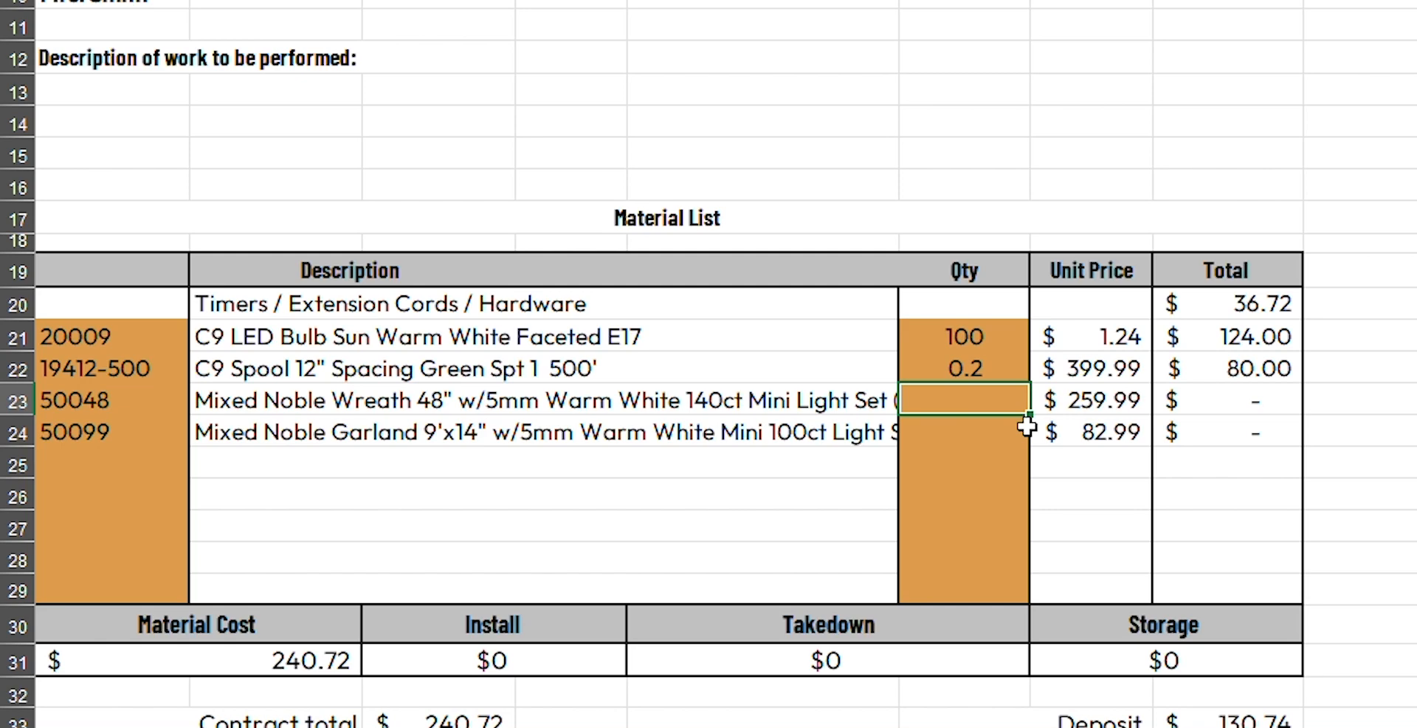
- Set the Mixed Noble Wreath quantity to 1 and the Mixed Noble Garland quantity to 4
{"action": "type", "text": "1"}
{"action": "key", "text": "Return"}
{"action": "type", "text": "4"}
{"action": "key", "text": "Return"}
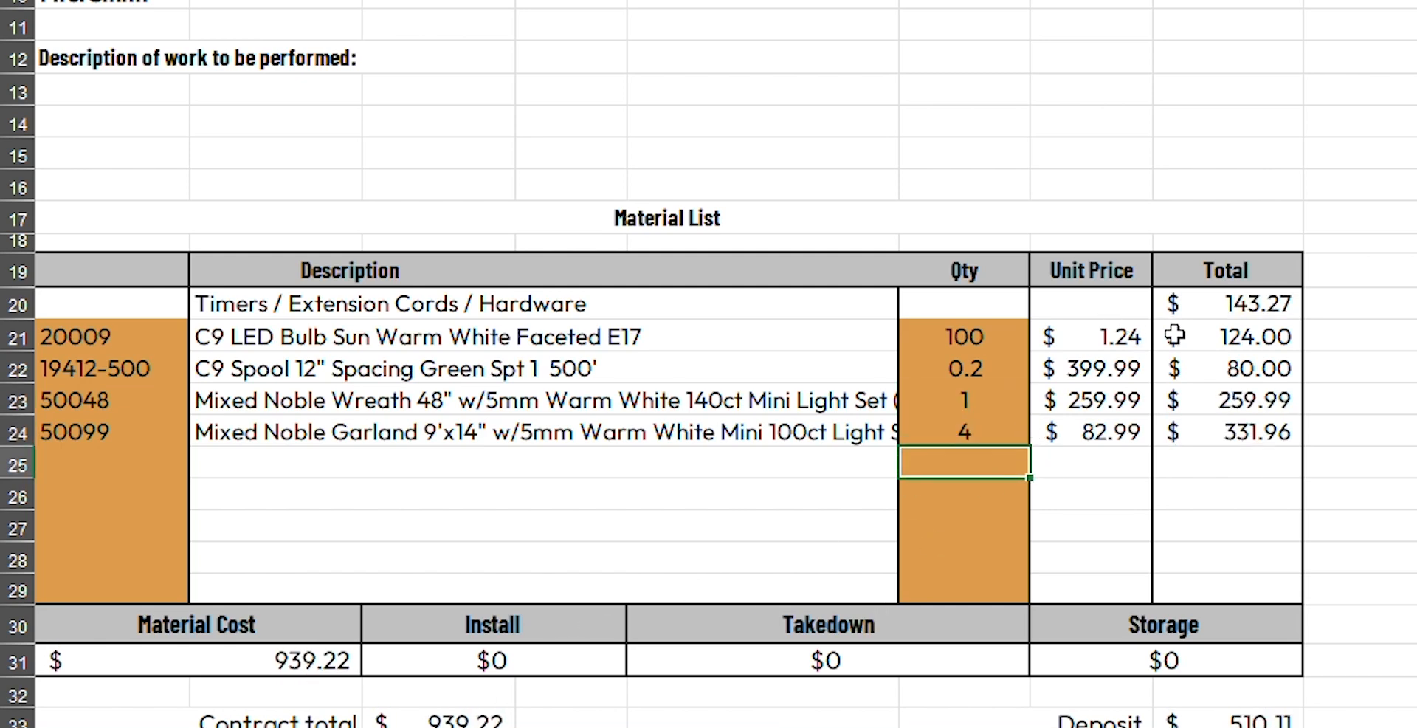
- Examine the unit prices, line totals, timers and hardware charge, material cost, contract totals, and the install, takedown and storage cells
{"action": "left_click_drag", "start_coordinate": [1088, 336], "coordinate": [1082, 441]}
{"action": "left_click_drag", "start_coordinate": [1242, 329], "coordinate": [1240, 435]}
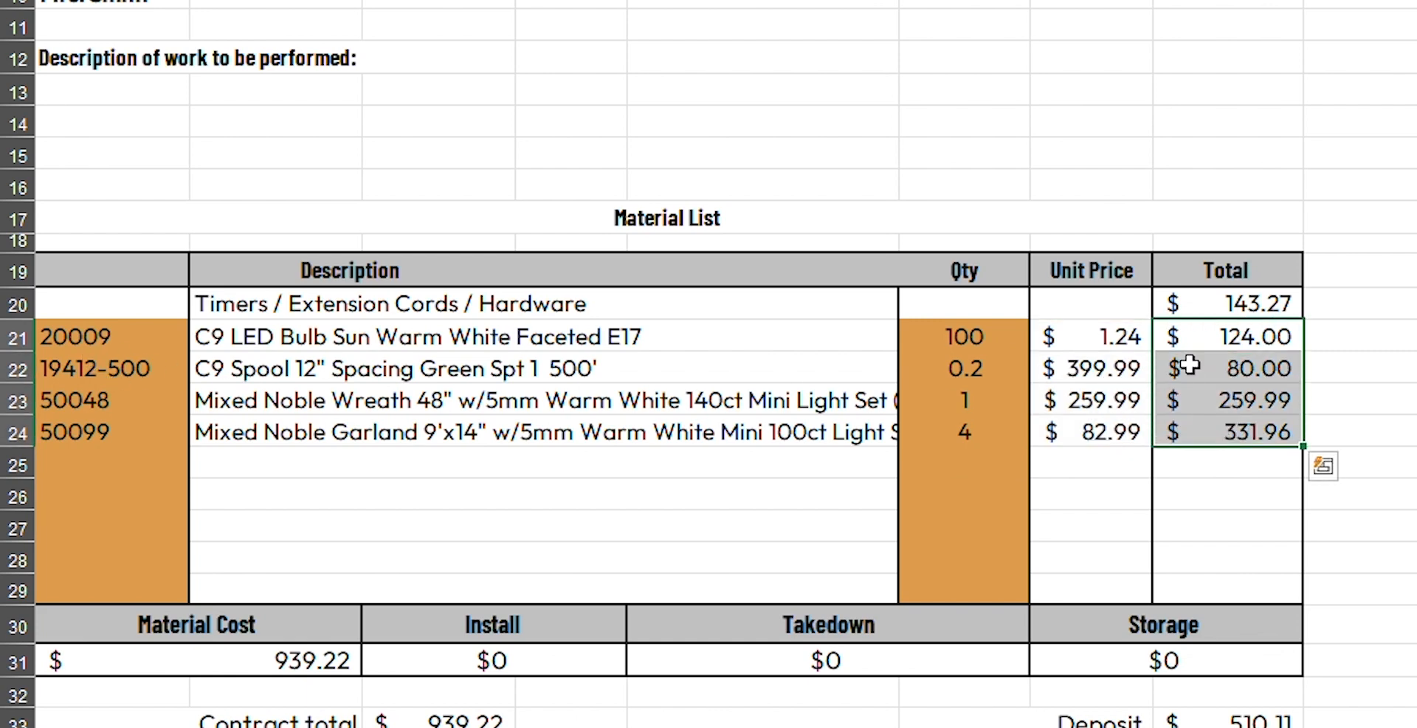
{"action": "left_click", "coordinate": [1205, 299]}
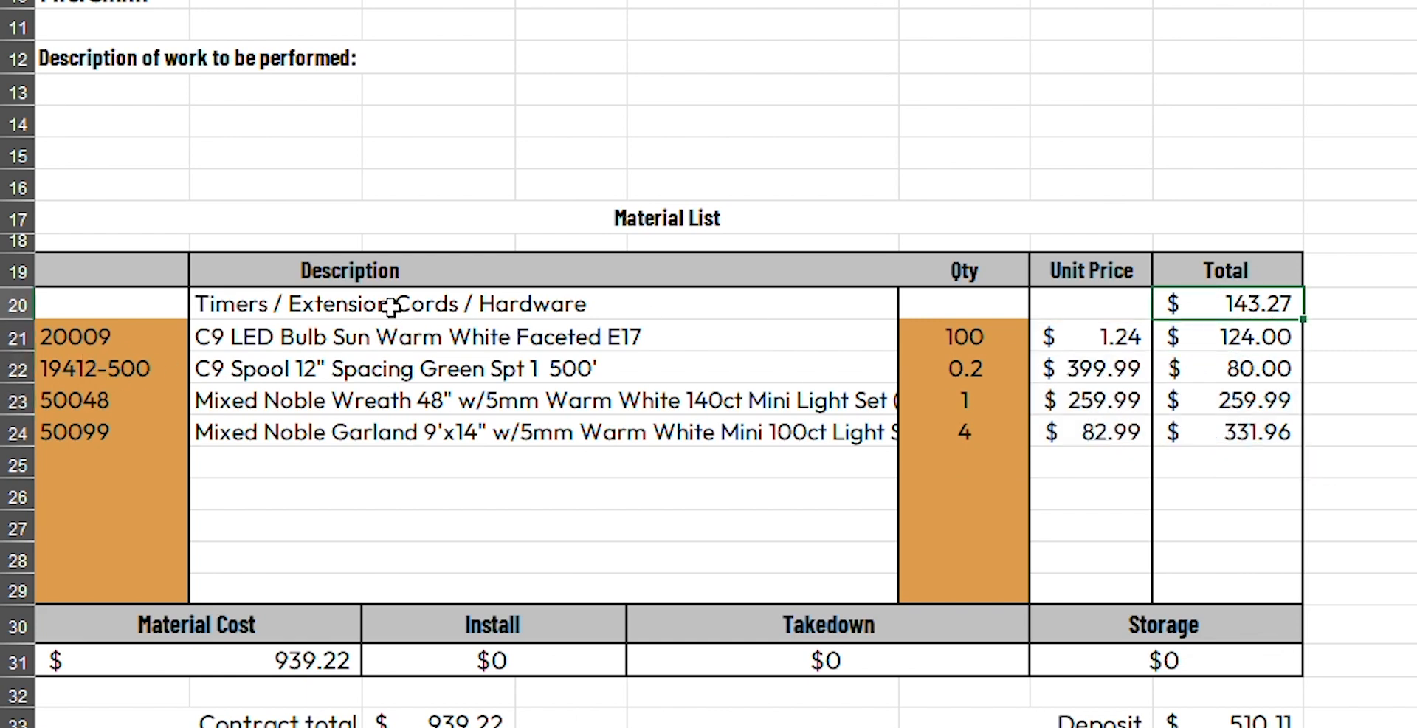
{"action": "left_click_drag", "start_coordinate": [398, 306], "coordinate": [1215, 338]}
{"action": "left_click", "coordinate": [1236, 312]}
{"action": "left_click", "coordinate": [1209, 489]}
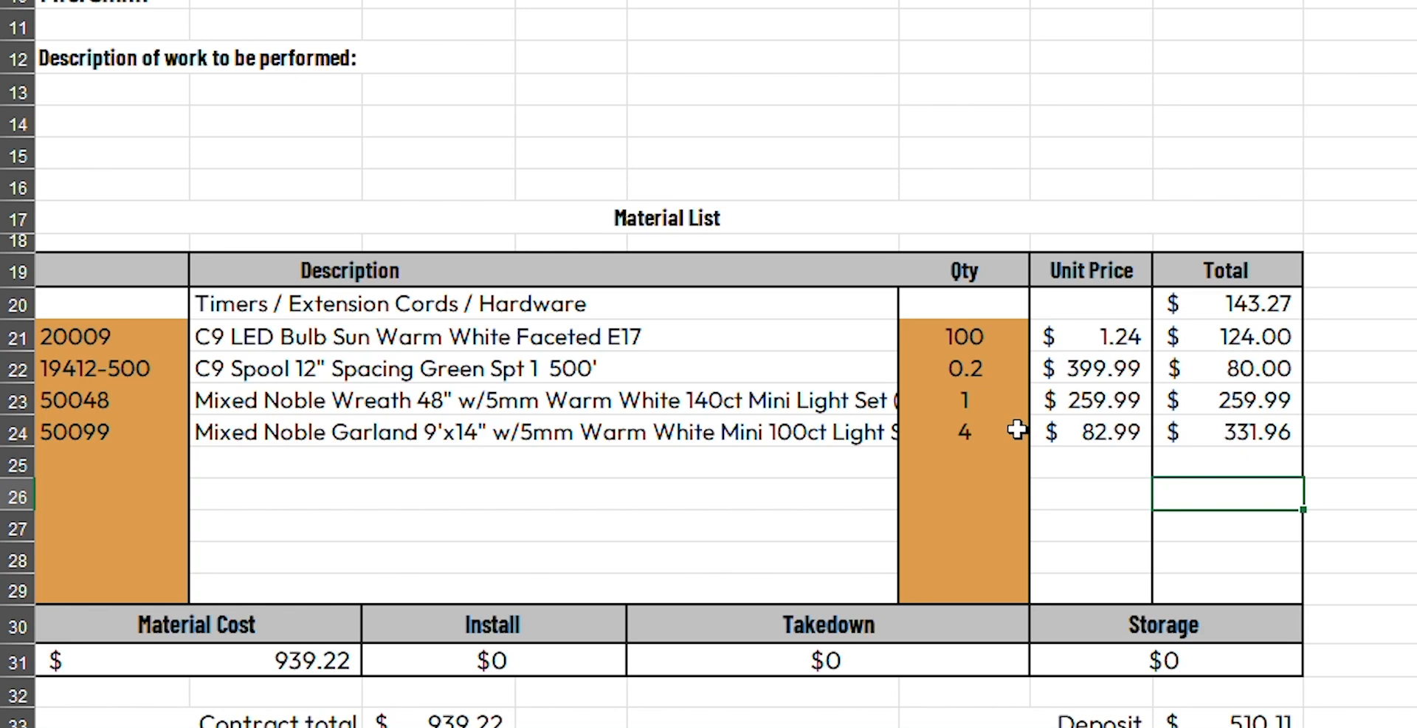
{"action": "left_click", "coordinate": [286, 659]}
{"action": "scroll", "coordinate": [287, 659], "scroll_direction": "down", "scroll_amount": 3}
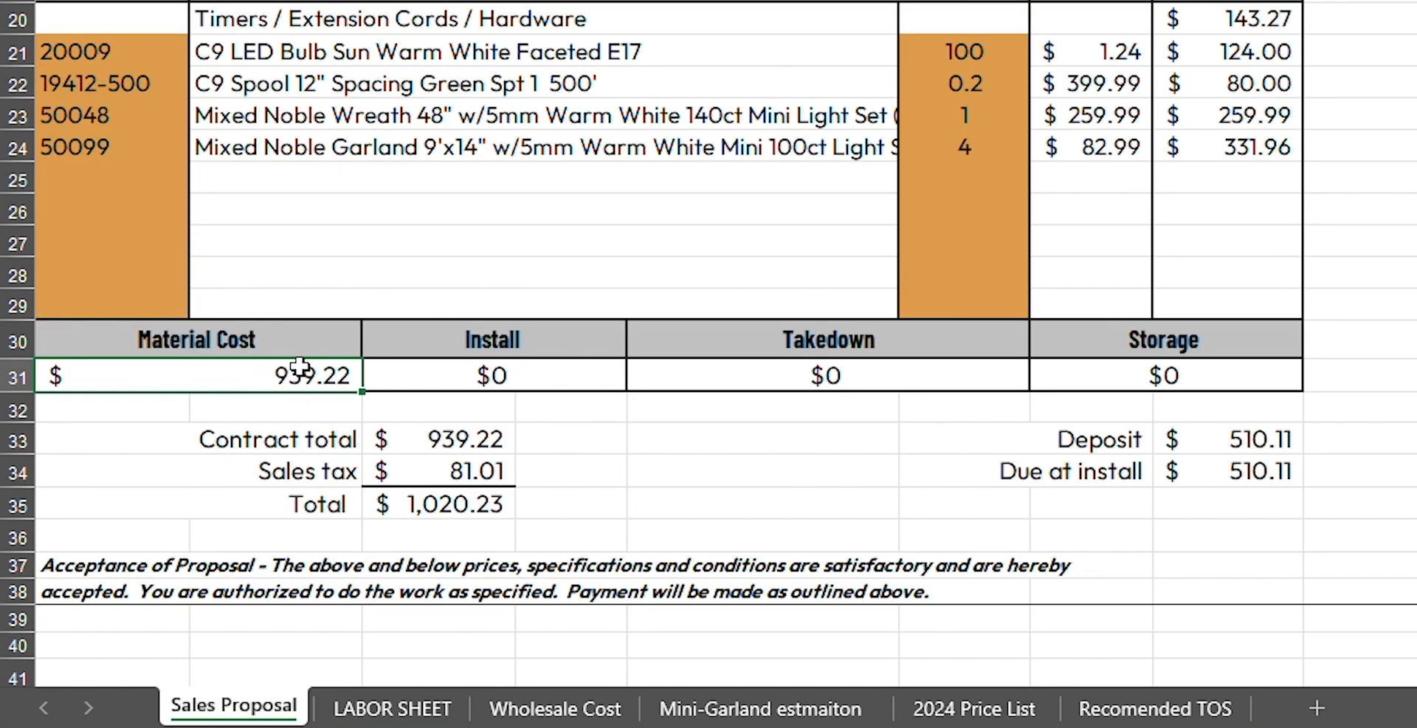
{"action": "left_click_drag", "start_coordinate": [454, 375], "coordinate": [1031, 347]}
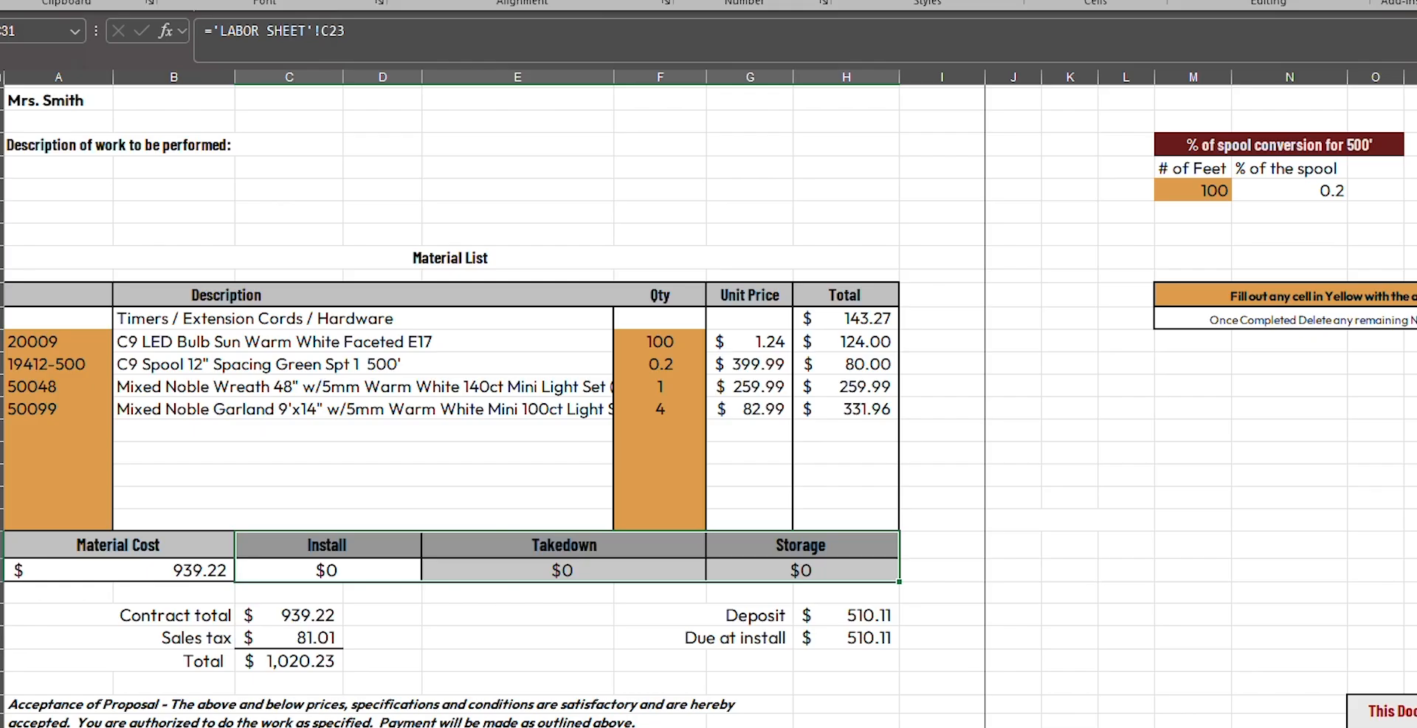
- On the LABOR SHEET, set the C9 Roof Line quantity to 100 feet
{"action": "left_click", "coordinate": [441, 713]}
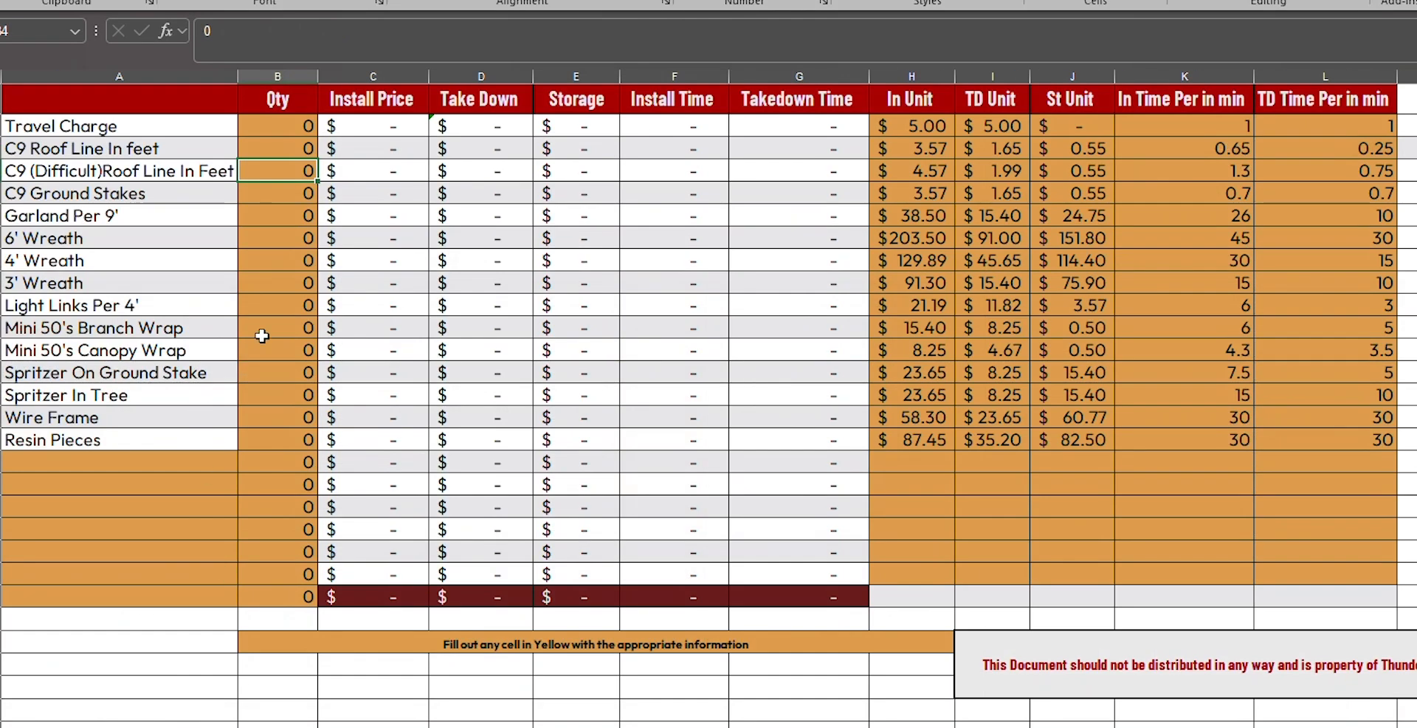
{"action": "left_click", "coordinate": [284, 148]}
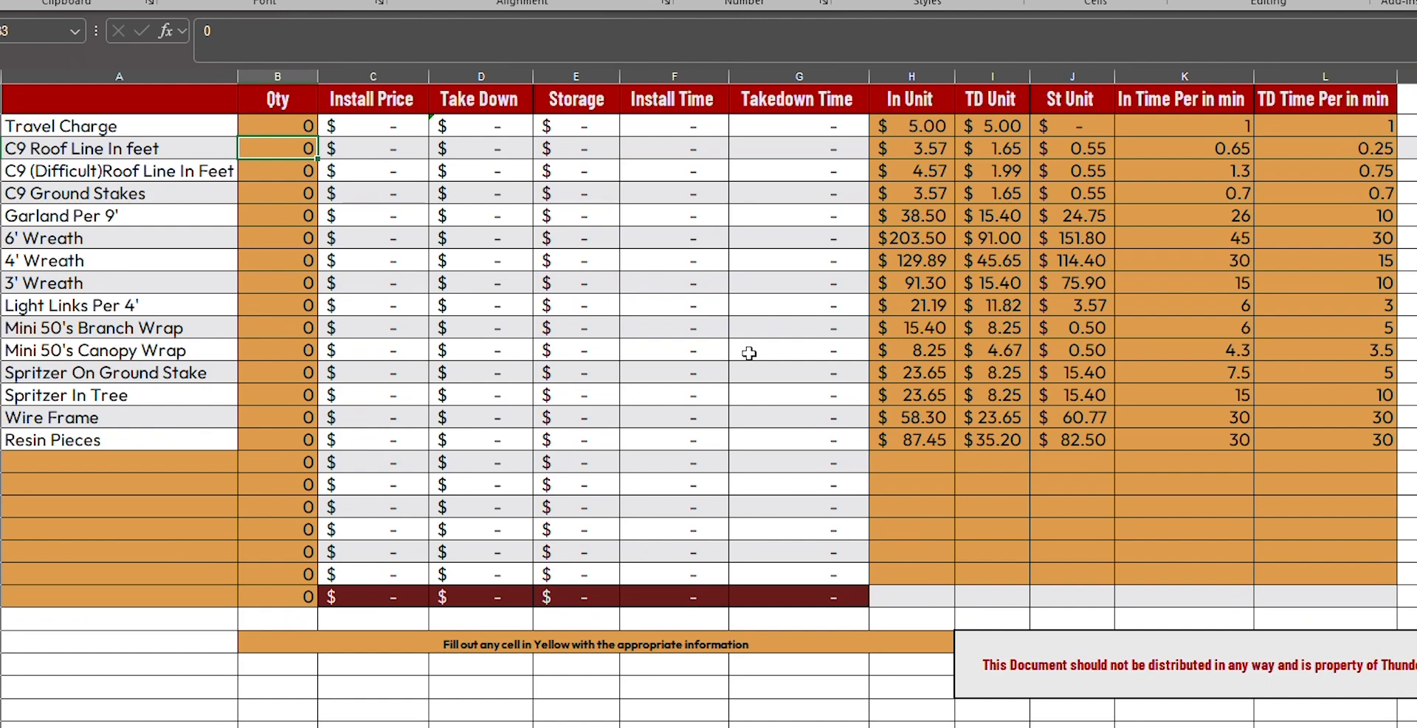
{"action": "type", "text": "100"}
{"action": "key", "text": "Return"}
- Set the 4' Wreath labor quantity to 1
{"action": "key", "text": "Return"}
{"action": "key", "text": "Return"}
{"action": "key", "text": "Return"}
{"action": "key", "text": "Return"}
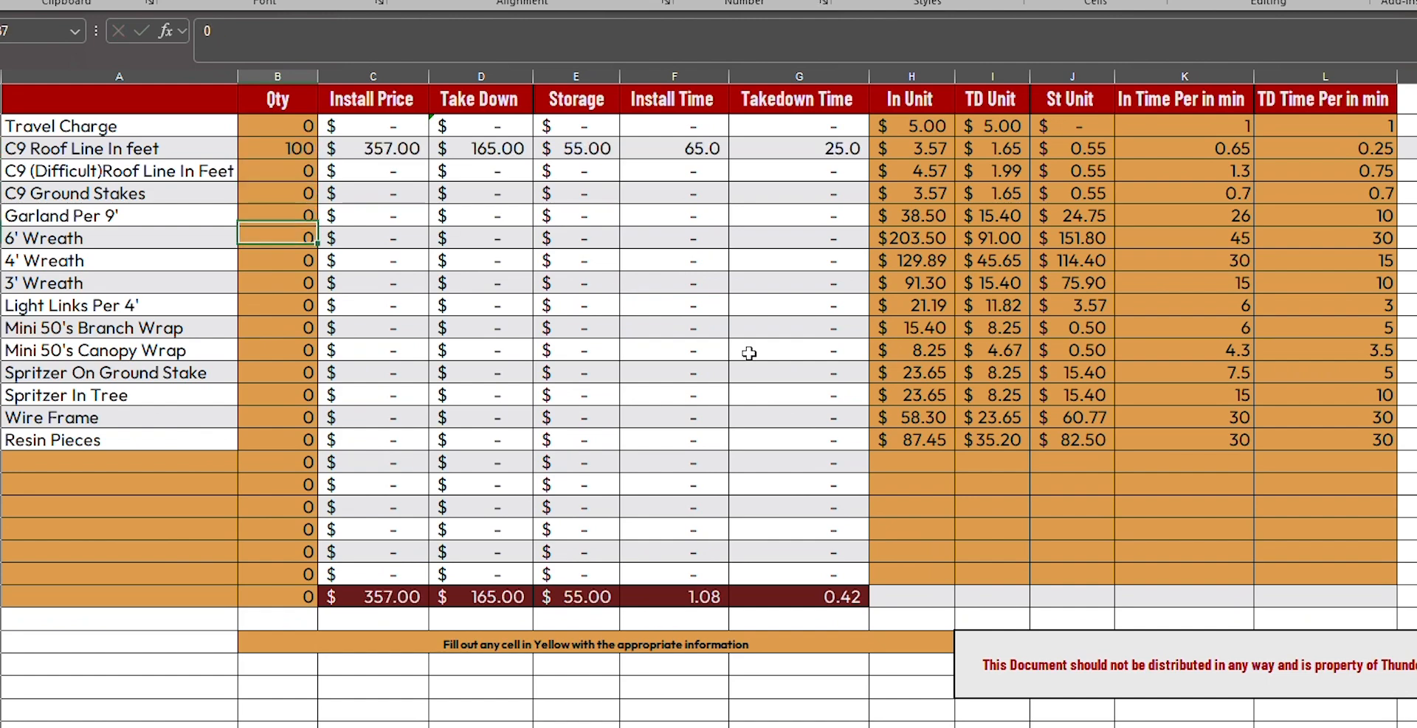
{"action": "type", "text": "1"}
{"action": "key", "text": "Return"}
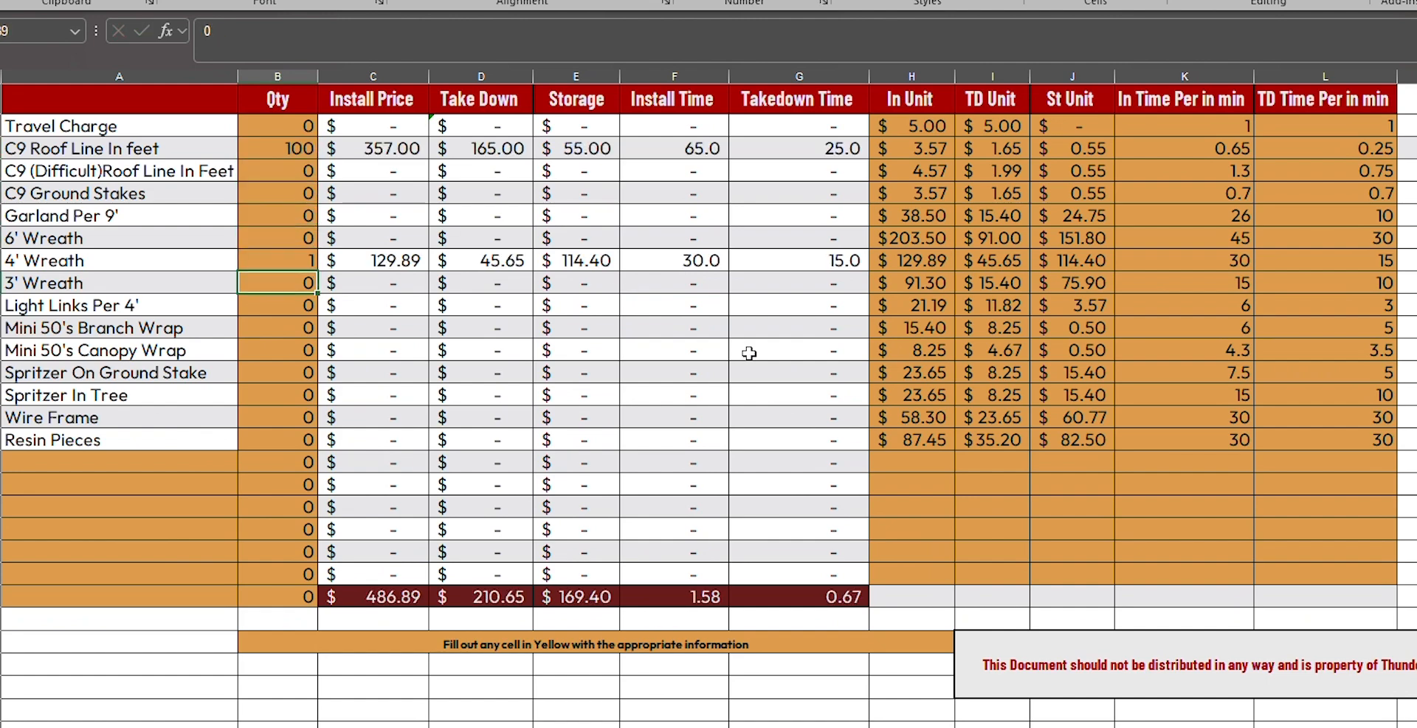
- Set the Garland Per 9' labor quantity to 4
{"action": "key", "text": "Up"}
{"action": "key", "text": "Up"}
{"action": "key", "text": "Up"}
{"action": "key", "text": "Up"}
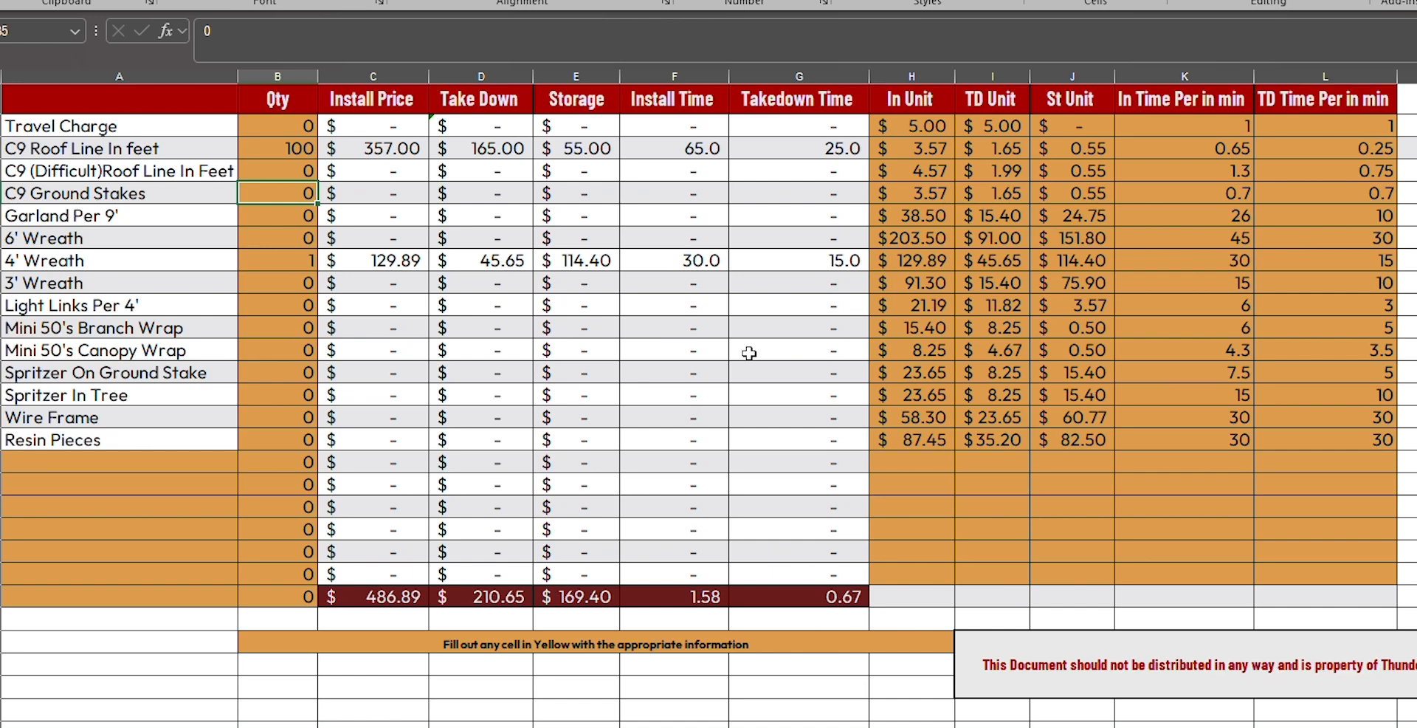
{"action": "key", "text": "Down"}
{"action": "type", "text": "4"}
{"action": "key", "text": "Return"}
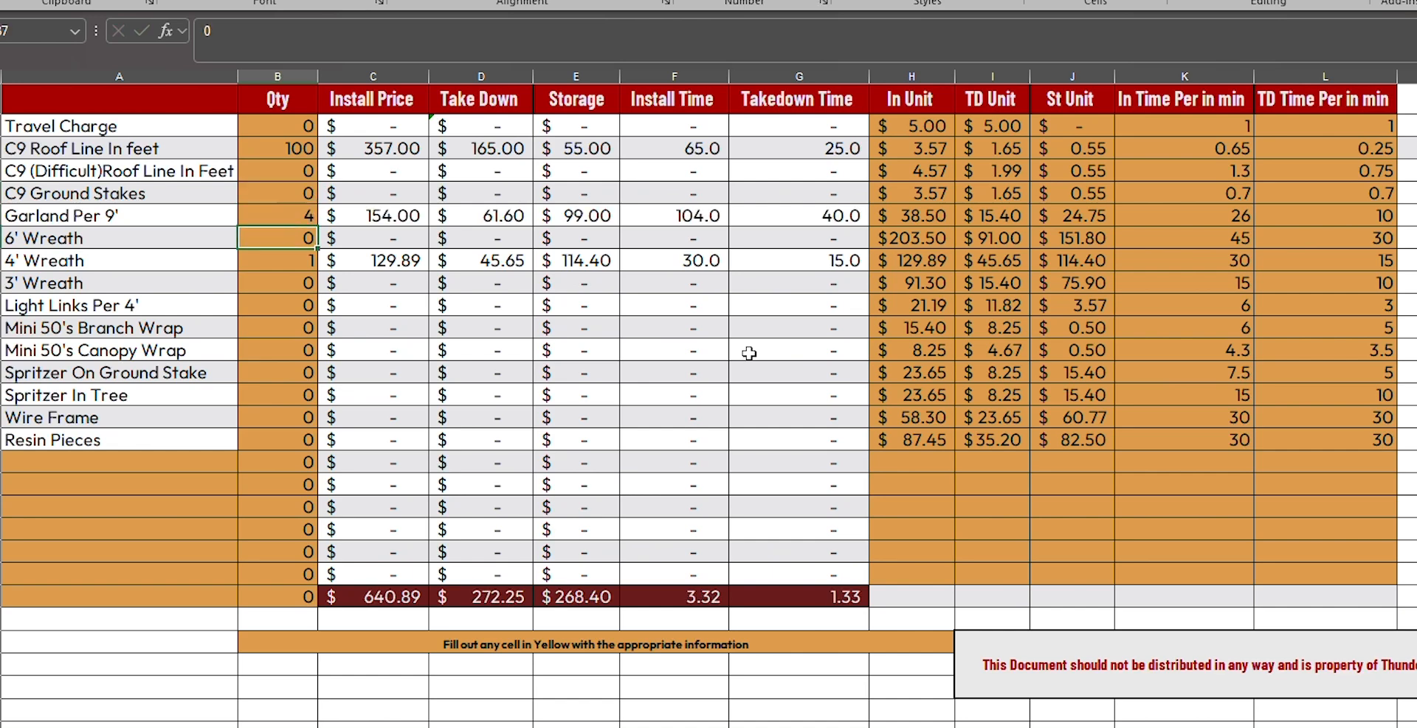
- Examine the install, takedown and storage prices, the install and takedown times, and the time totals for the entered labor quantities
{"action": "left_click_drag", "start_coordinate": [391, 145], "coordinate": [386, 260]}
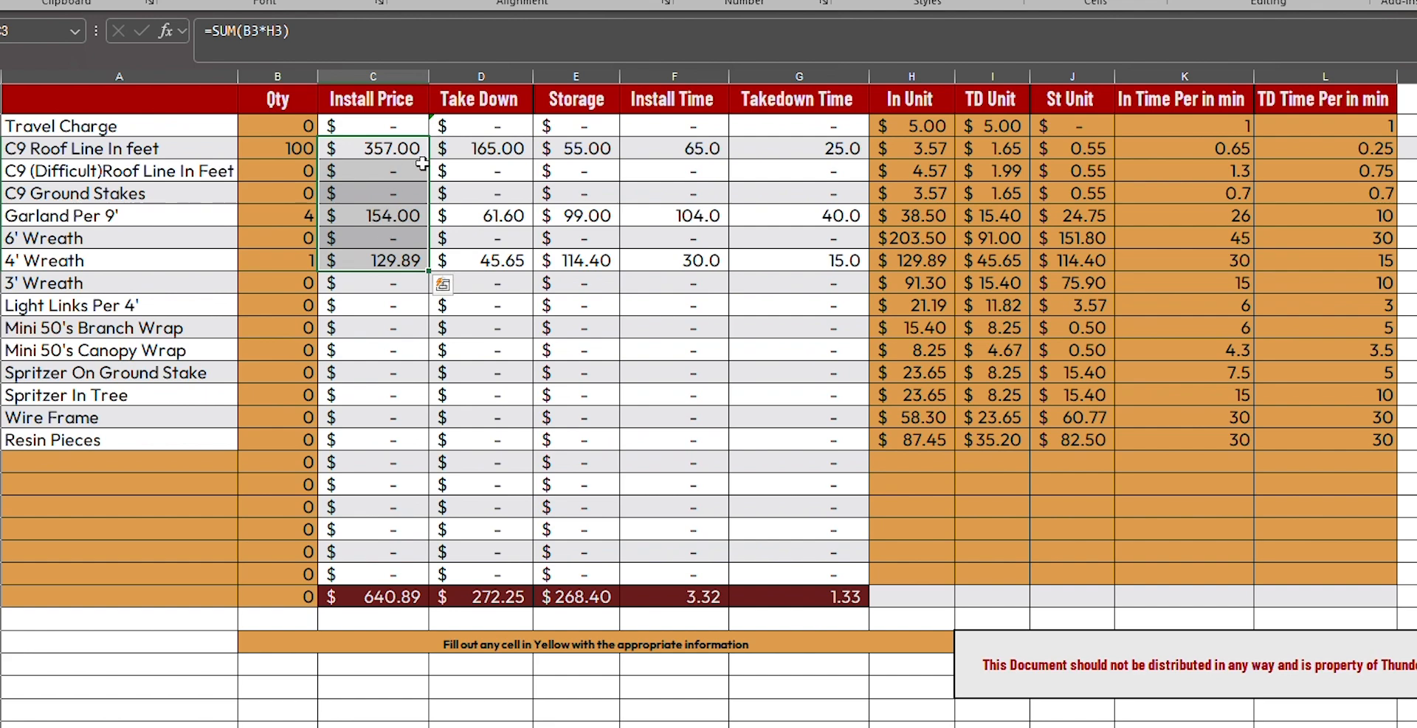
{"action": "left_click_drag", "start_coordinate": [491, 146], "coordinate": [489, 260]}
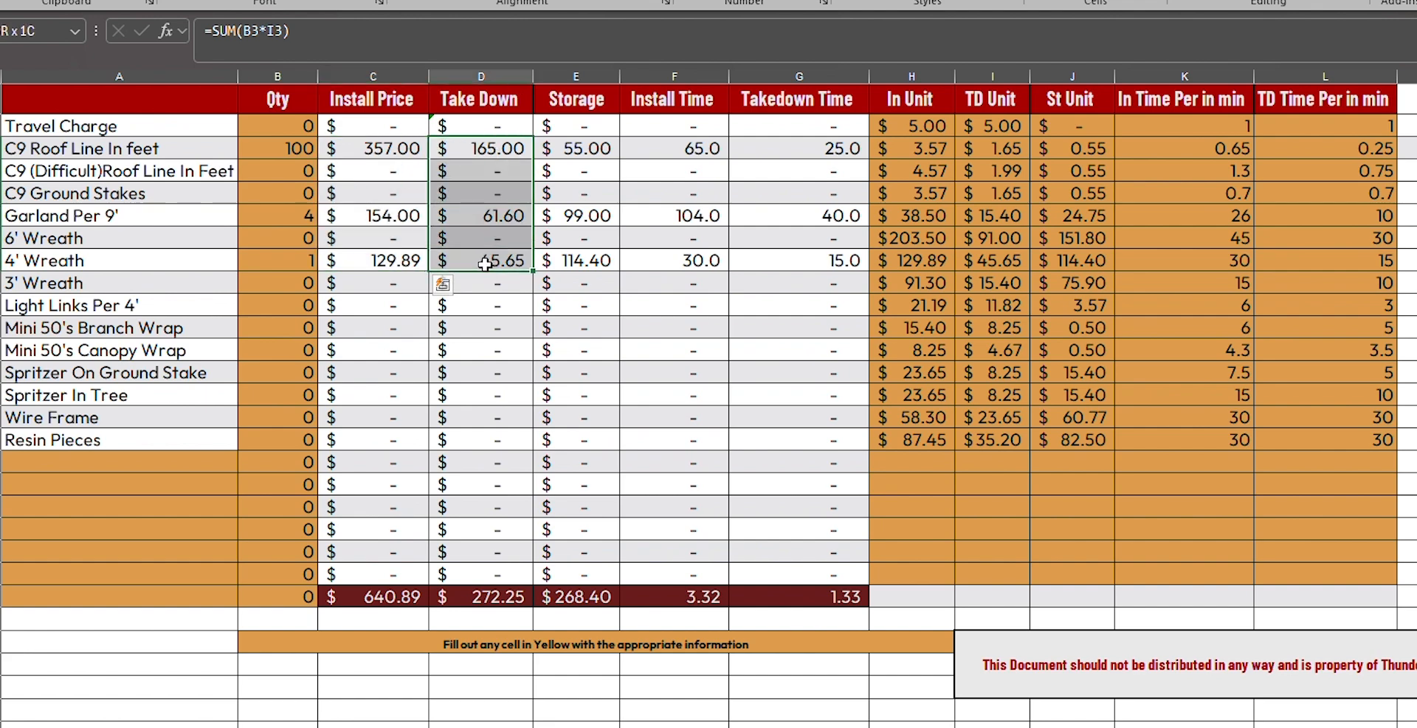
{"action": "left_click_drag", "start_coordinate": [583, 148], "coordinate": [594, 281]}
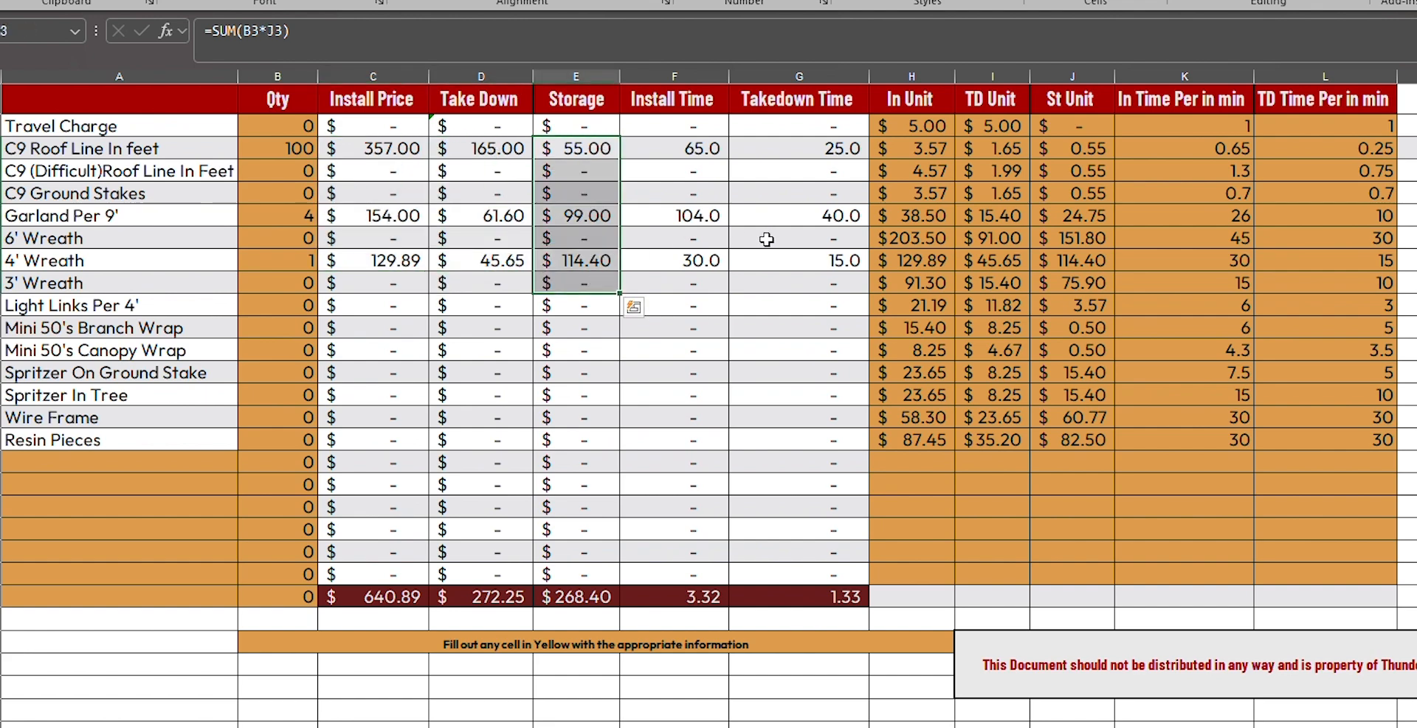
{"action": "left_click_drag", "start_coordinate": [708, 147], "coordinate": [711, 284]}
{"action": "left_click_drag", "start_coordinate": [837, 126], "coordinate": [842, 265]}
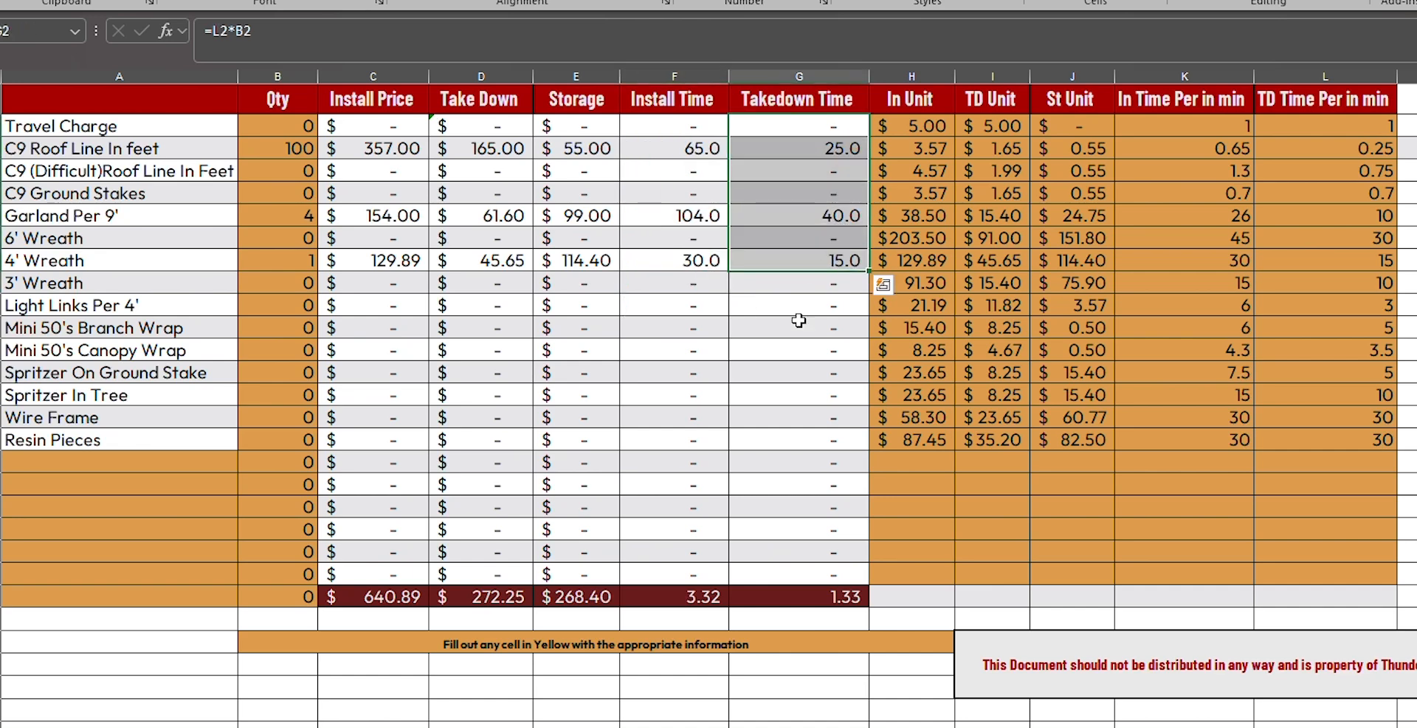
{"action": "left_click", "coordinate": [689, 604]}
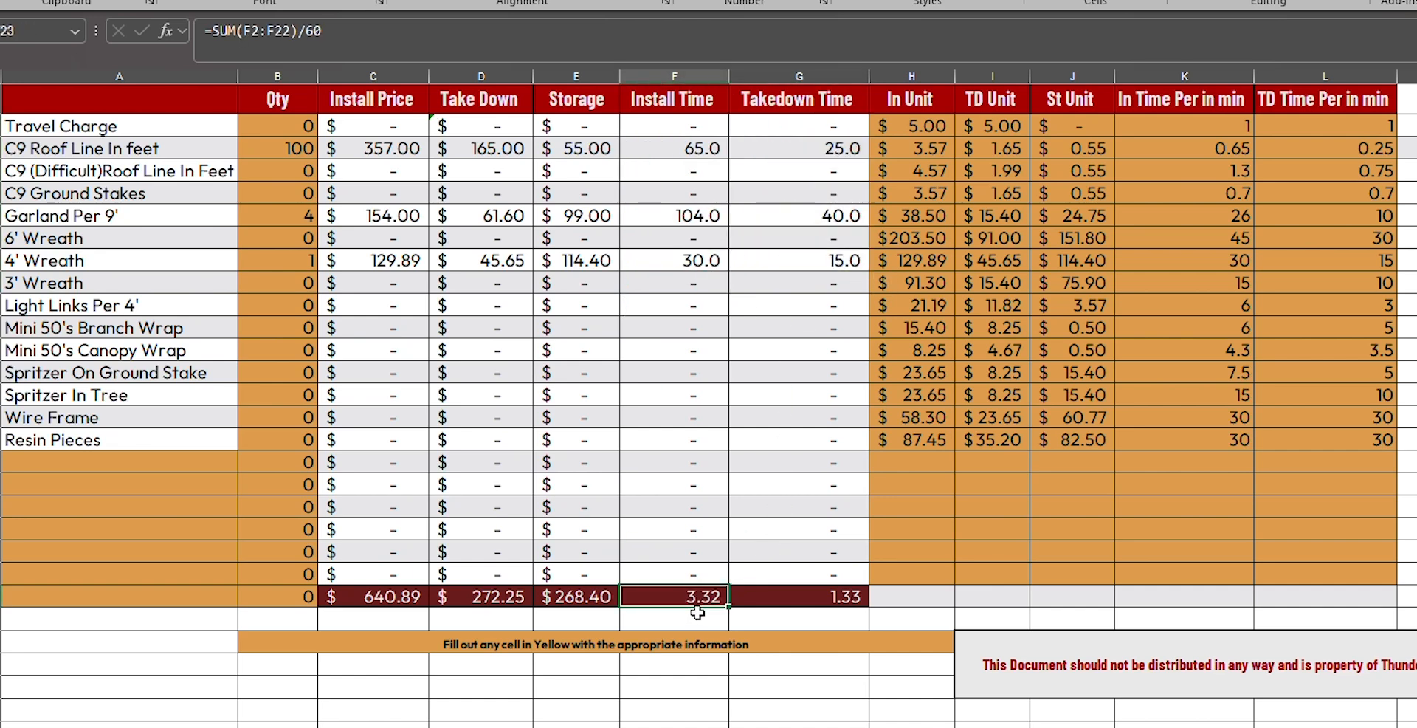
{"action": "left_click", "coordinate": [821, 605]}
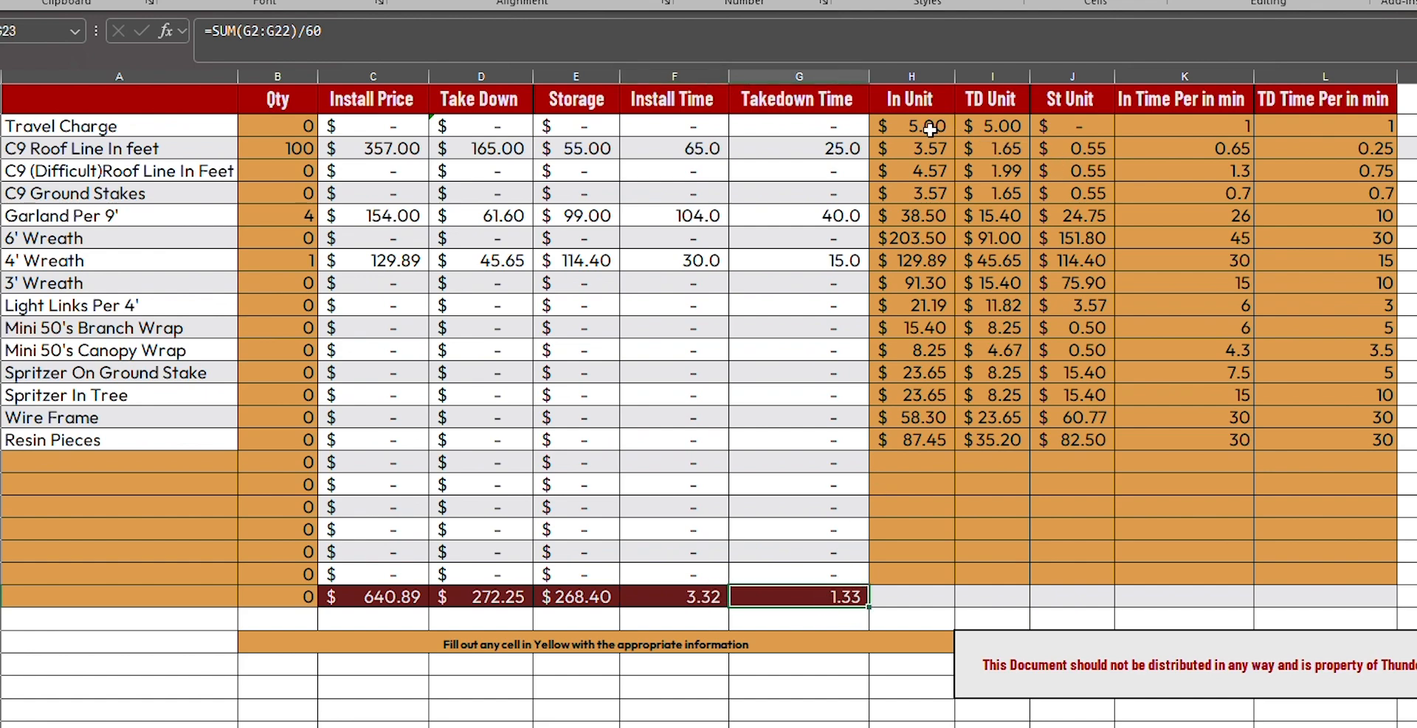
- Examine the per-unit labor rates and minutes, the price and time totals, and the blank rows for custom labor items
{"action": "mouse_move", "coordinate": [931, 131]}
{"action": "left_mouse_down"}
{"action": "mouse_move", "coordinate": [1284, 411]}
{"action": "mouse_move", "coordinate": [1306, 465]}
{"action": "left_mouse_up"}
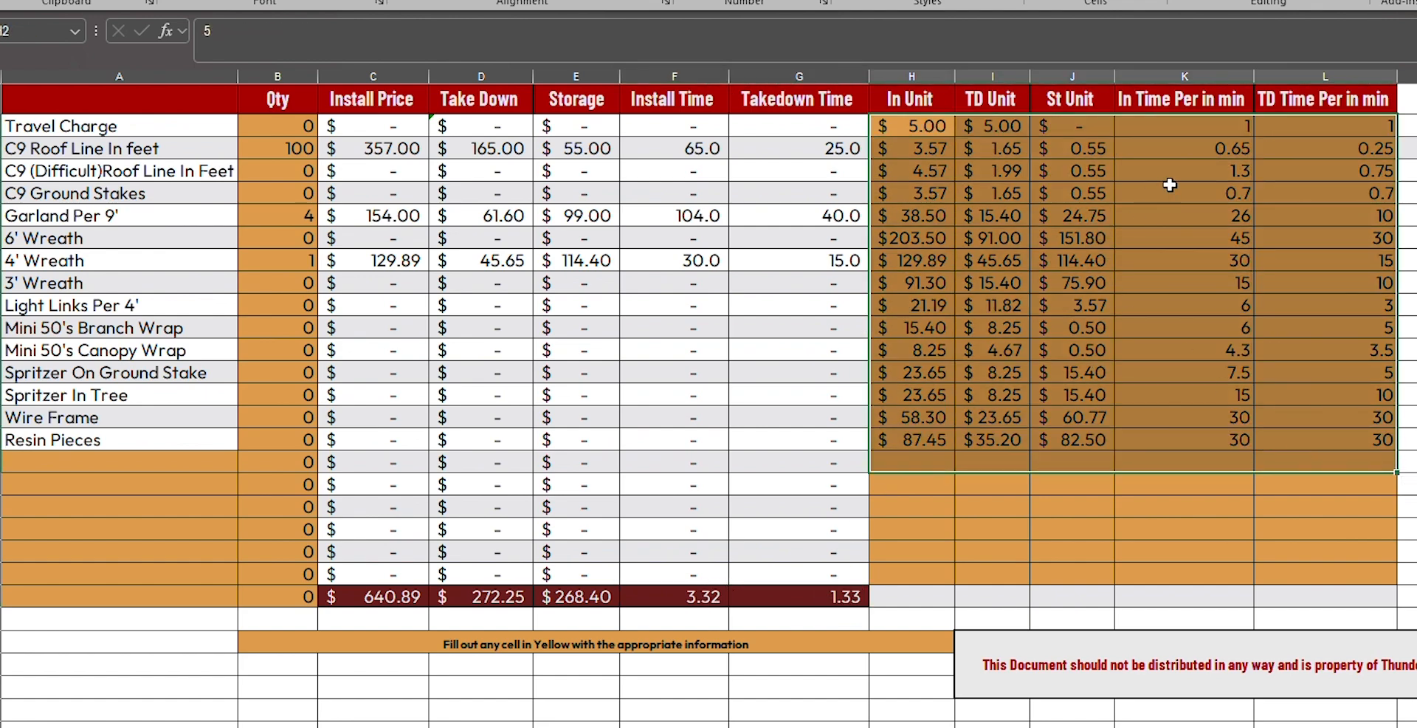
{"action": "left_click_drag", "start_coordinate": [668, 596], "coordinate": [785, 595]}
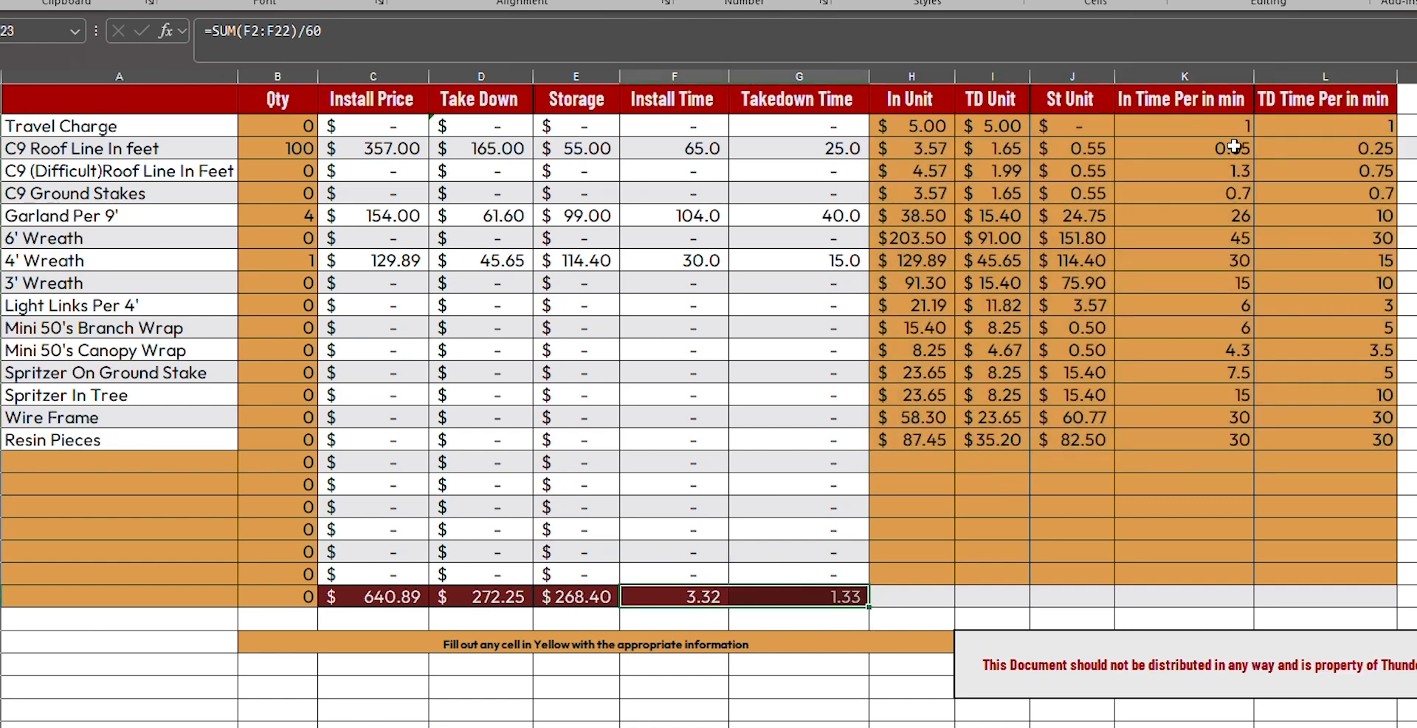
{"action": "mouse_move", "coordinate": [1234, 146]}
{"action": "left_mouse_down"}
{"action": "mouse_move", "coordinate": [1346, 337]}
{"action": "mouse_move", "coordinate": [1345, 461]}
{"action": "left_mouse_up"}
{"action": "left_click", "coordinate": [1329, 395]}
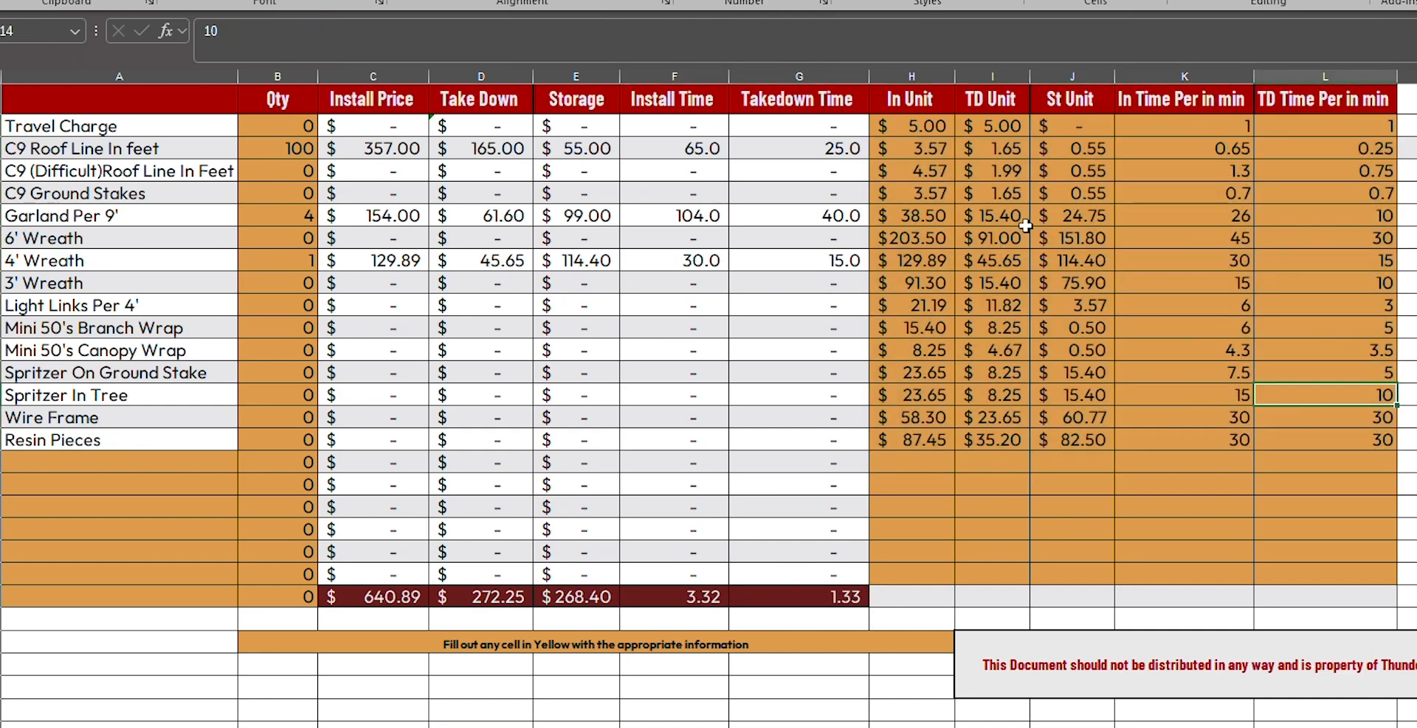
{"action": "left_click_drag", "start_coordinate": [391, 596], "coordinate": [566, 595]}
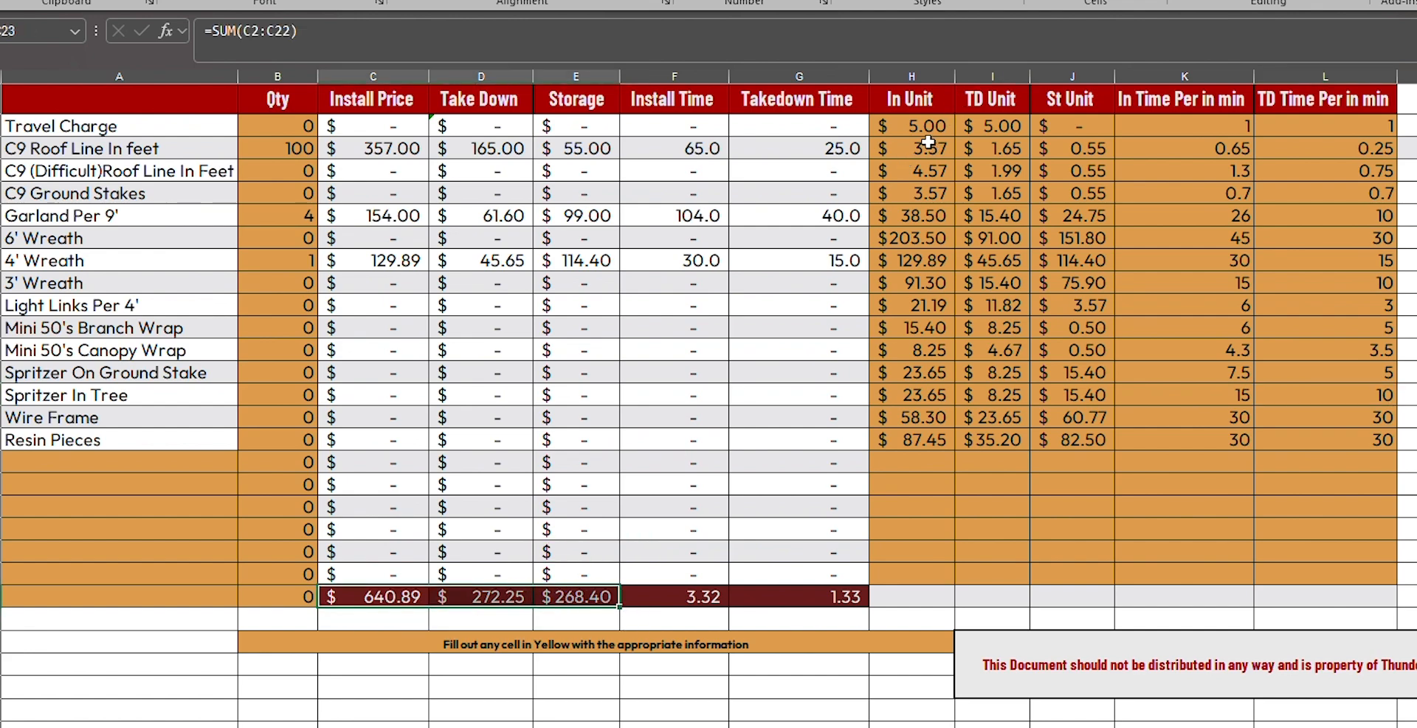
{"action": "mouse_move", "coordinate": [945, 133]}
{"action": "left_mouse_down"}
{"action": "mouse_move", "coordinate": [1083, 325]}
{"action": "mouse_move", "coordinate": [1086, 419]}
{"action": "left_mouse_up"}
{"action": "left_click", "coordinate": [112, 455]}
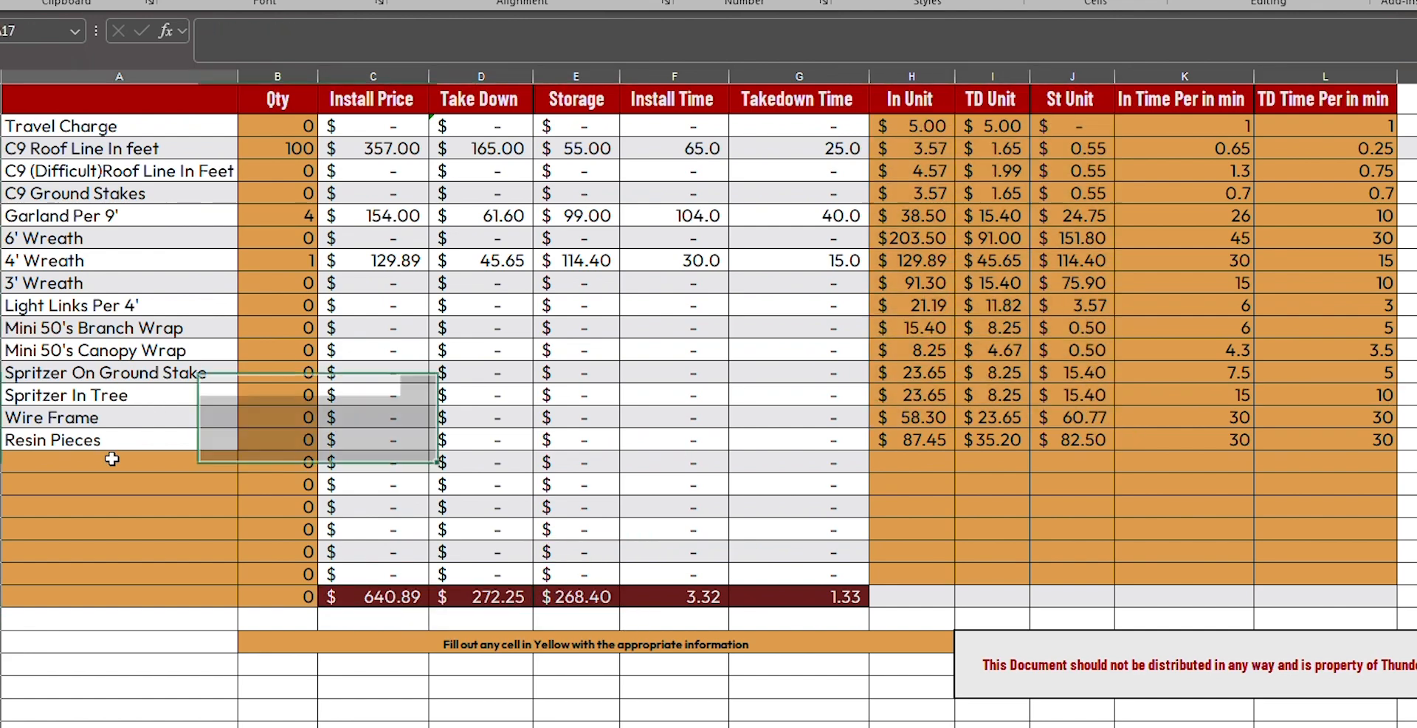
{"action": "left_click", "coordinate": [117, 483]}
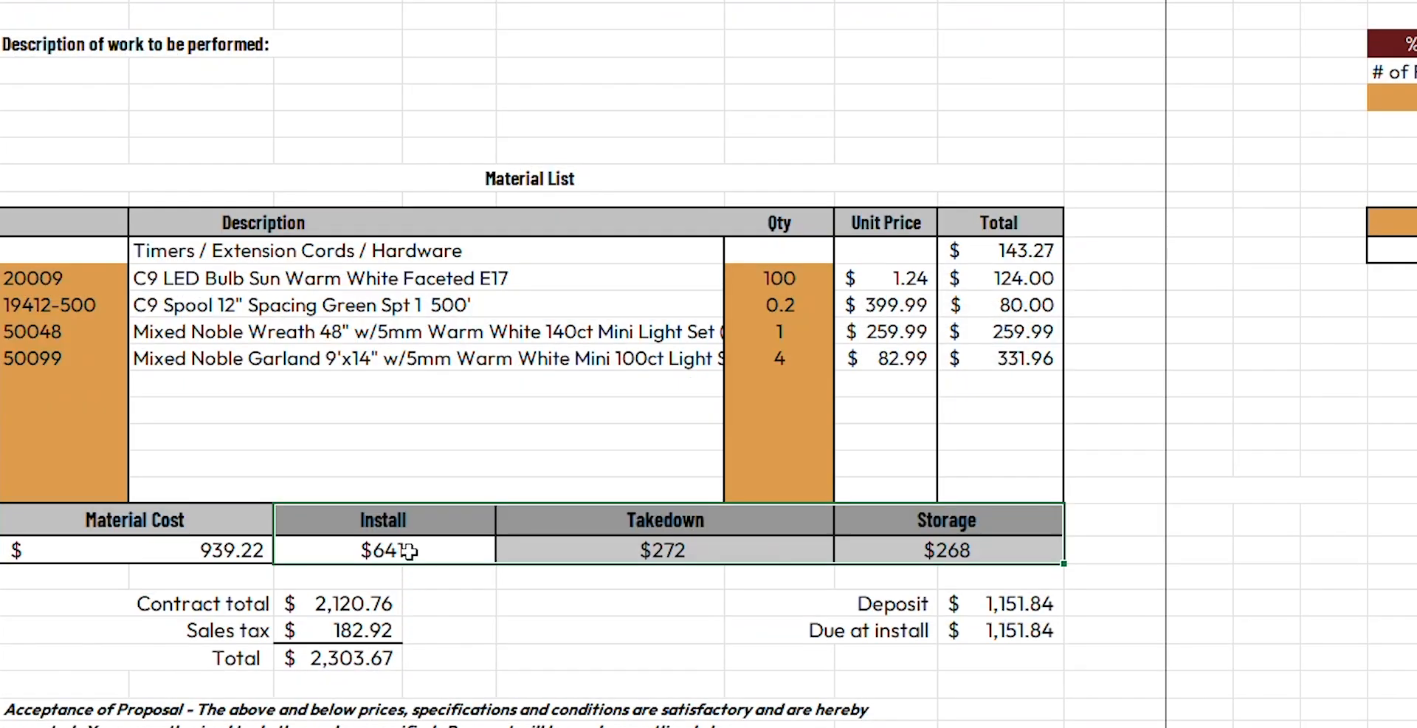
- On the Sales Proposal, examine the install, takedown, storage, contract total, sales tax, deposit and due-at-install cells
{"action": "left_click", "coordinate": [409, 551]}
{"action": "left_click", "coordinate": [694, 555]}
{"action": "left_click", "coordinate": [916, 558]}
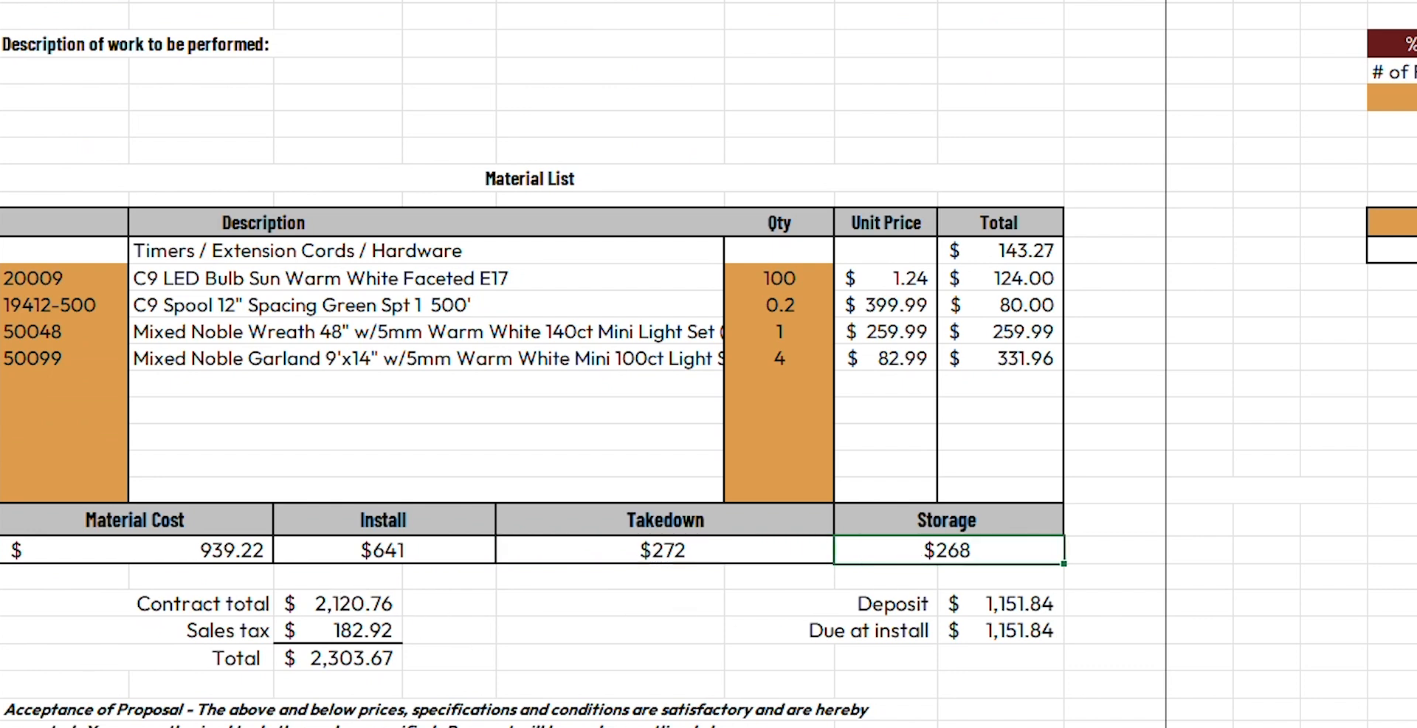
{"action": "left_click", "coordinate": [397, 604]}
{"action": "left_click", "coordinate": [389, 629]}
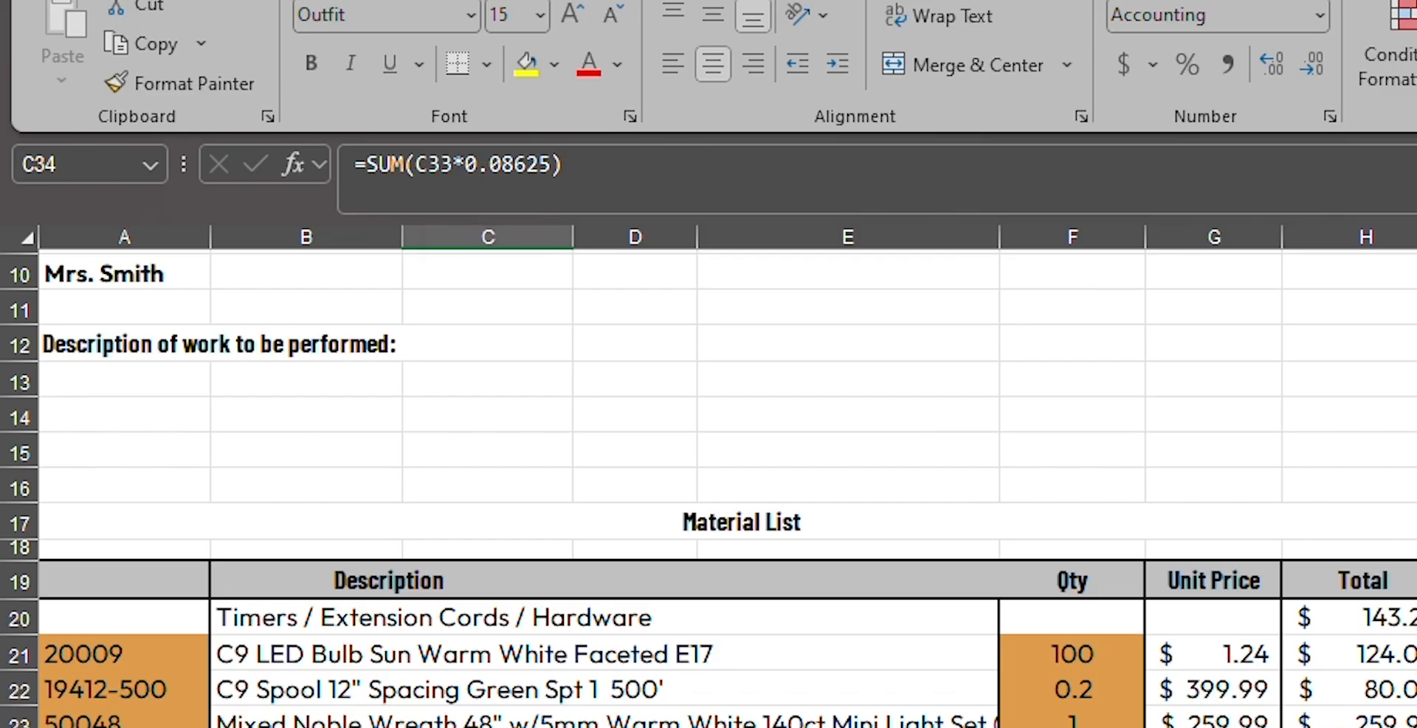
{"action": "left_click", "coordinate": [1000, 630]}
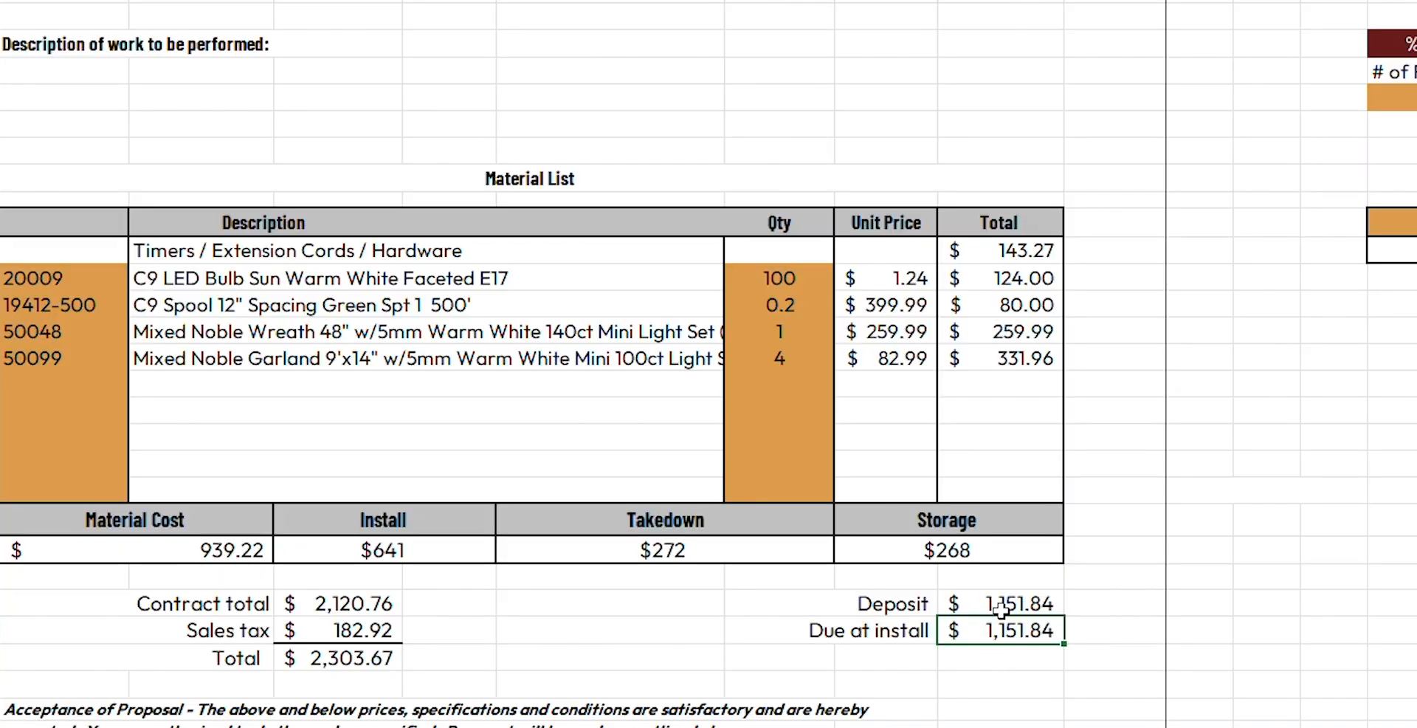
{"action": "left_click", "coordinate": [1001, 605]}
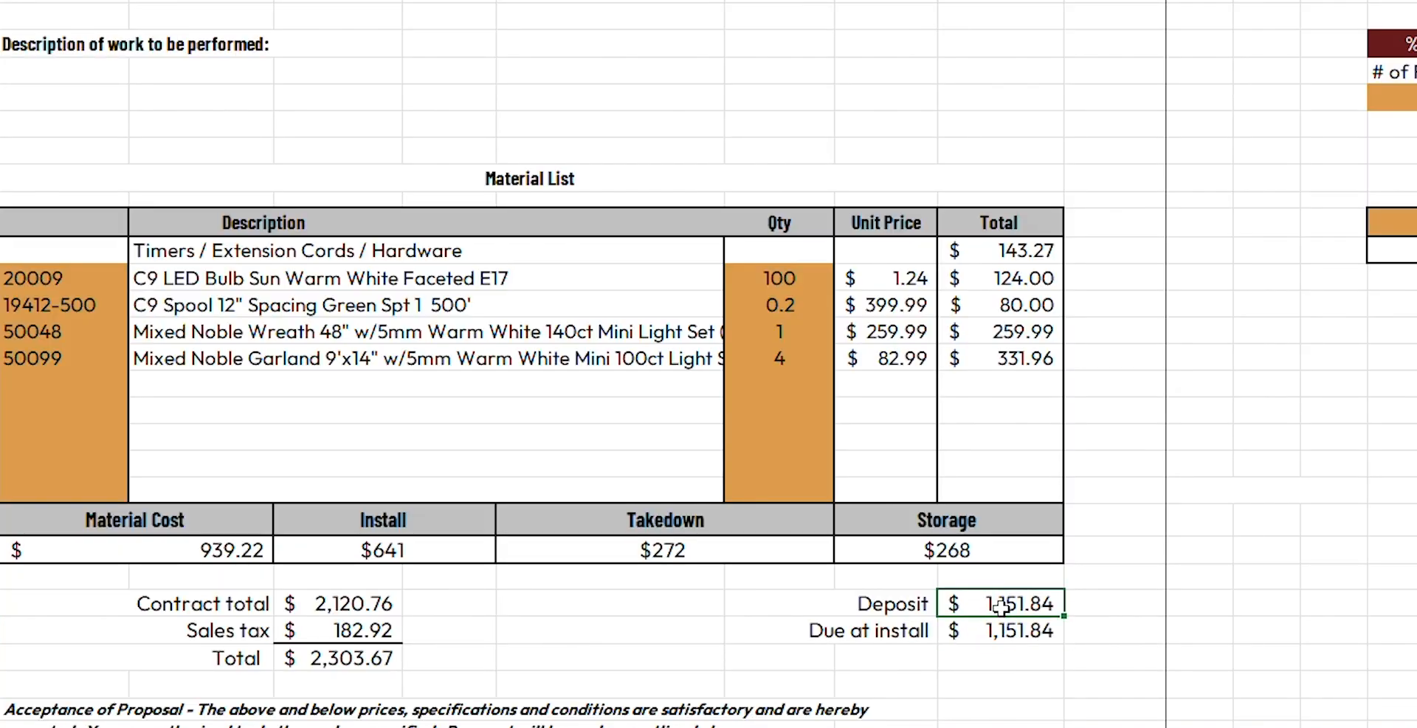
{"action": "left_click", "coordinate": [997, 632]}
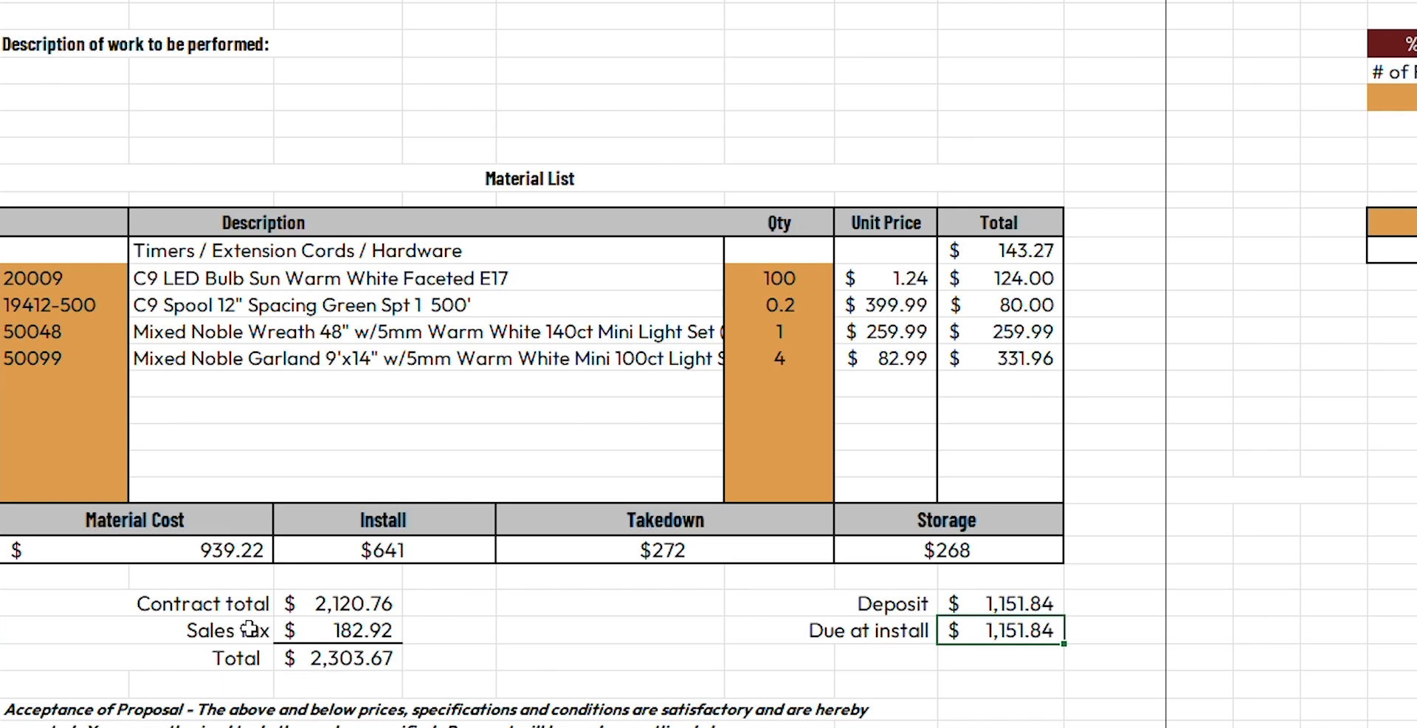
- Examine the Next Year Install / Takedown / Storage Price and the install, takedown and storage amounts it sums
{"action": "scroll", "coordinate": [332, 644], "scroll_direction": "down", "scroll_amount": 3}
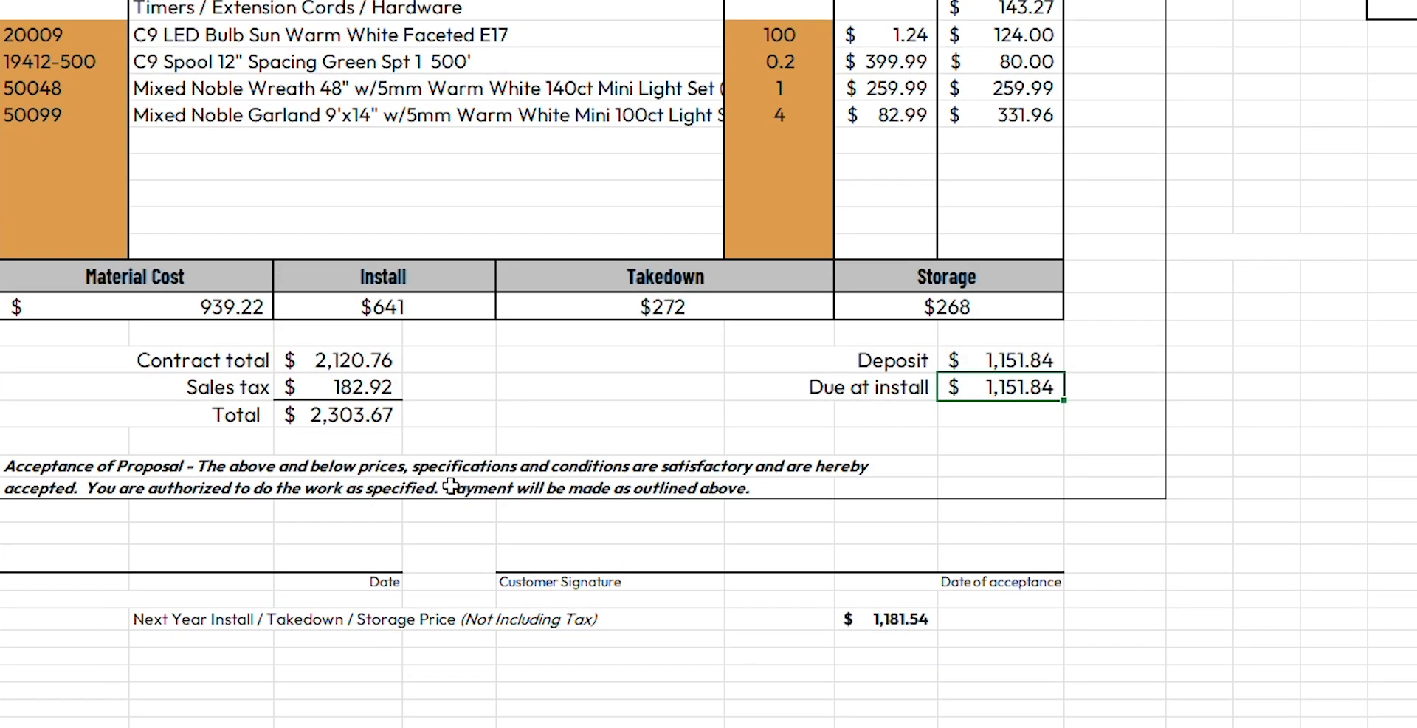
{"action": "left_click_drag", "start_coordinate": [208, 621], "coordinate": [904, 618]}
{"action": "left_click", "coordinate": [902, 619]}
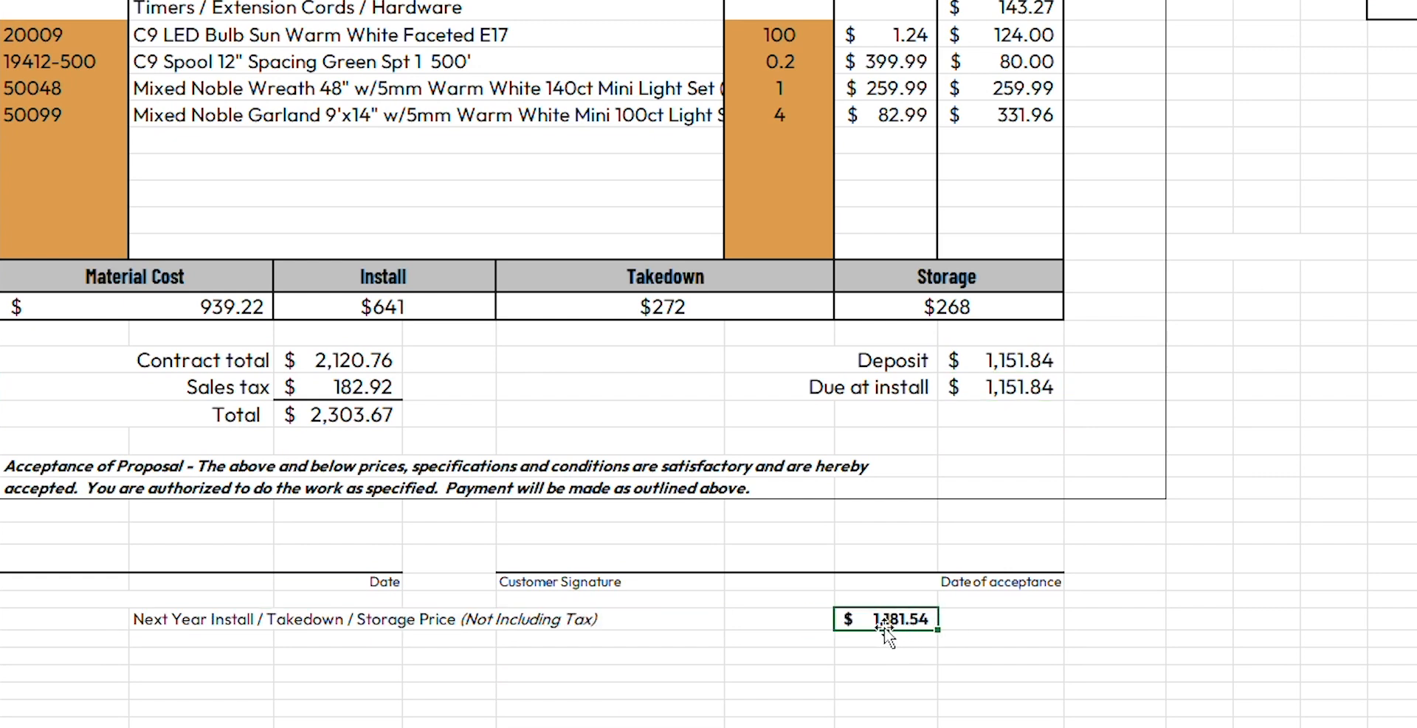
{"action": "left_click_drag", "start_coordinate": [353, 307], "coordinate": [879, 317]}
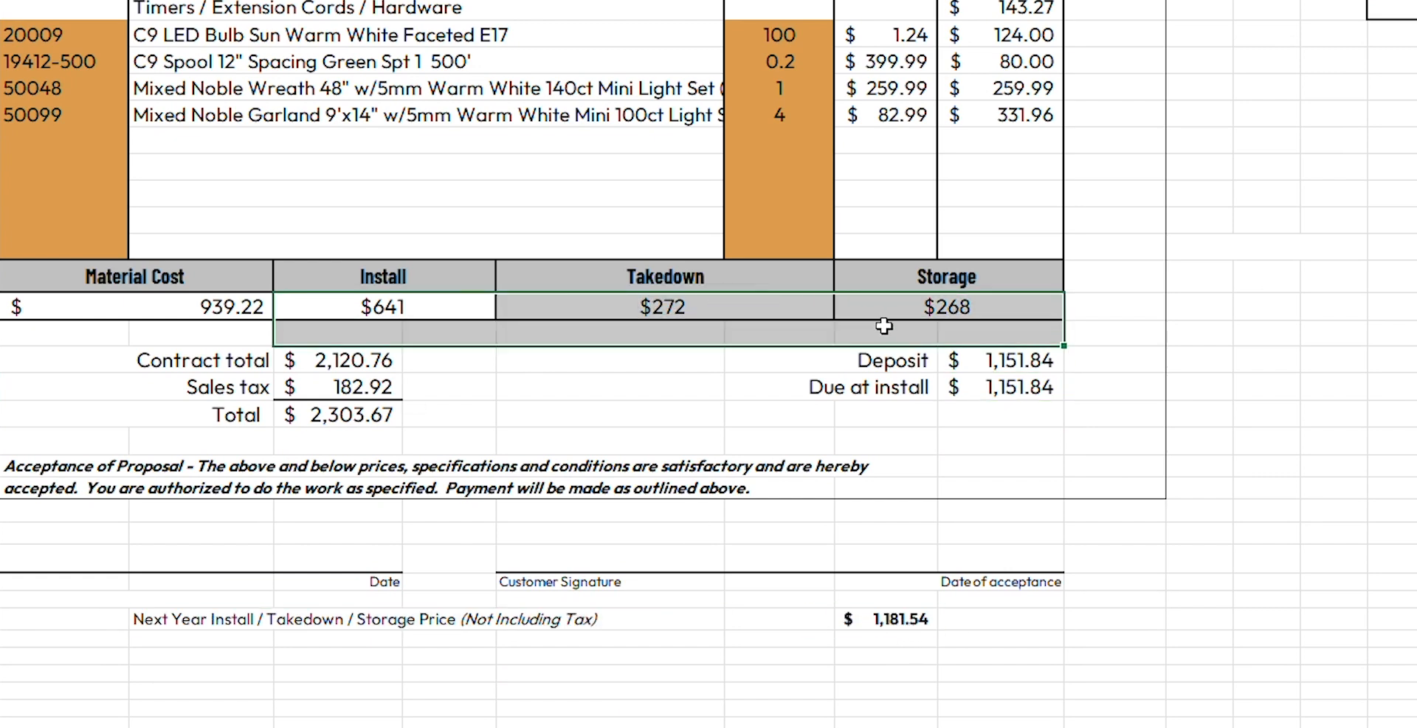
{"action": "left_click", "coordinate": [885, 616]}
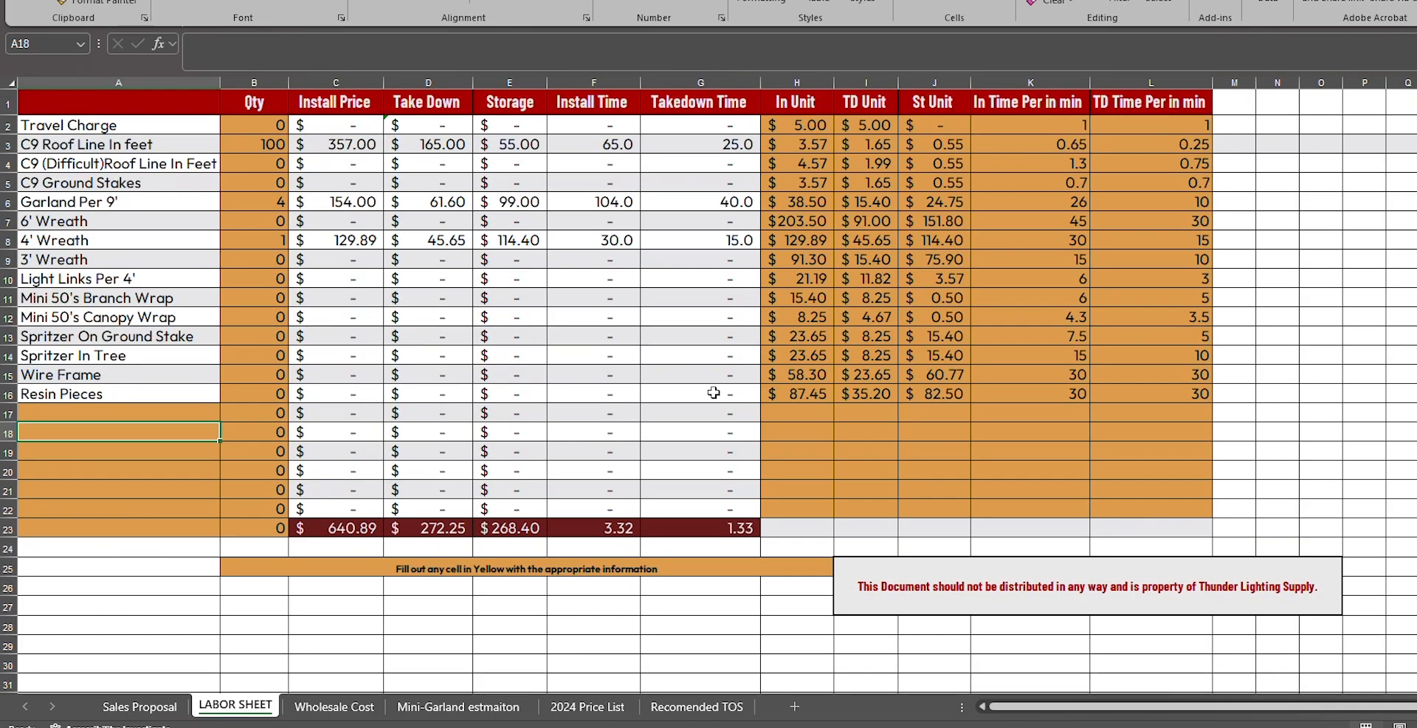
- On the Wholesale Cost sheet, clear the unused #N/A rows below item 50099 in the Wholesale Material Cost table
{"action": "left_click", "coordinate": [334, 706]}
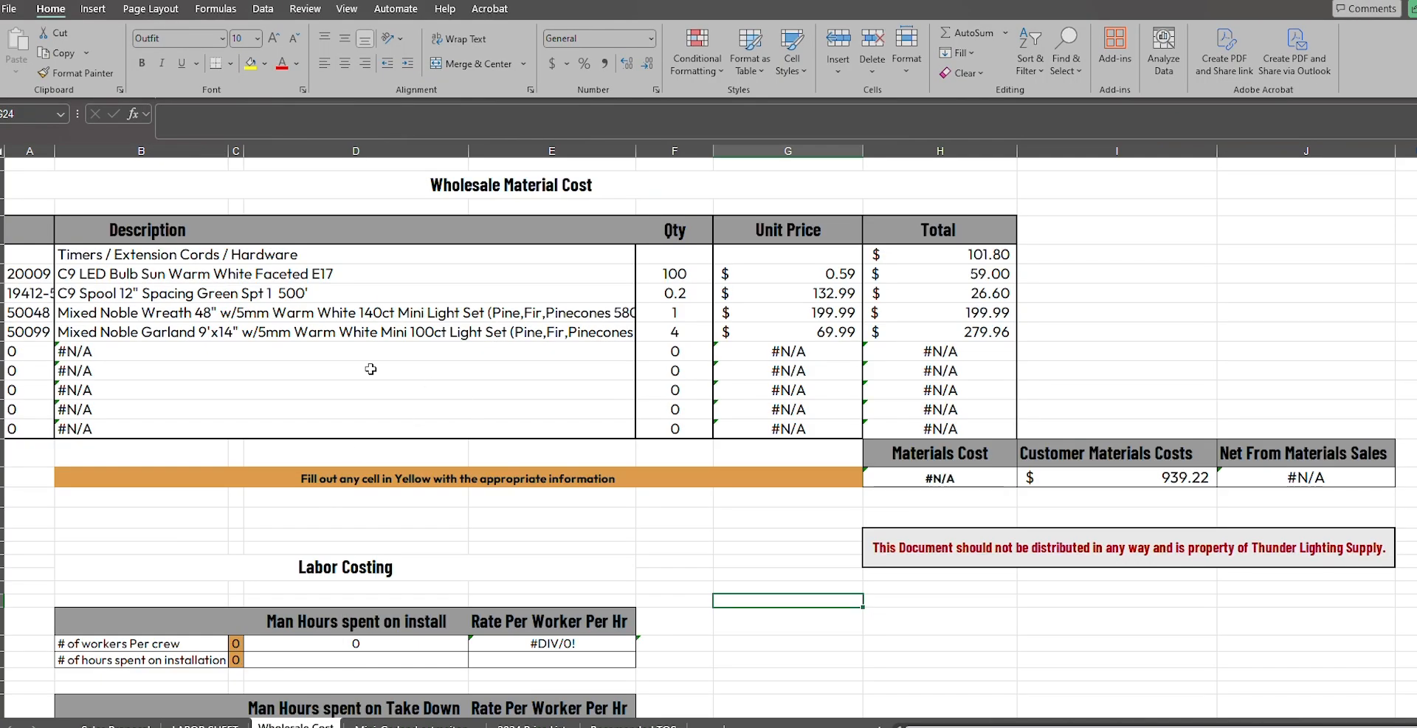
{"action": "left_click_drag", "start_coordinate": [30, 351], "coordinate": [961, 430]}
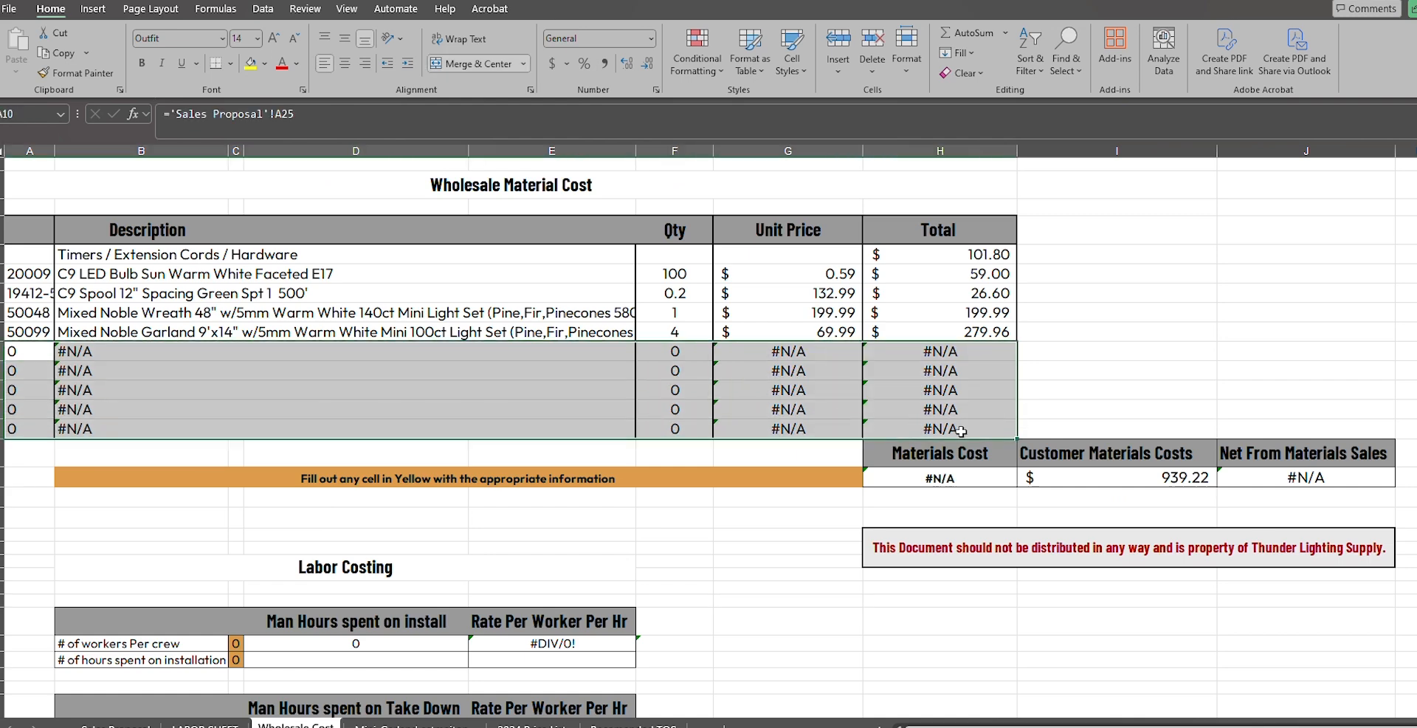
{"action": "key", "text": "Delete"}
{"action": "left_click", "coordinate": [1000, 620]}
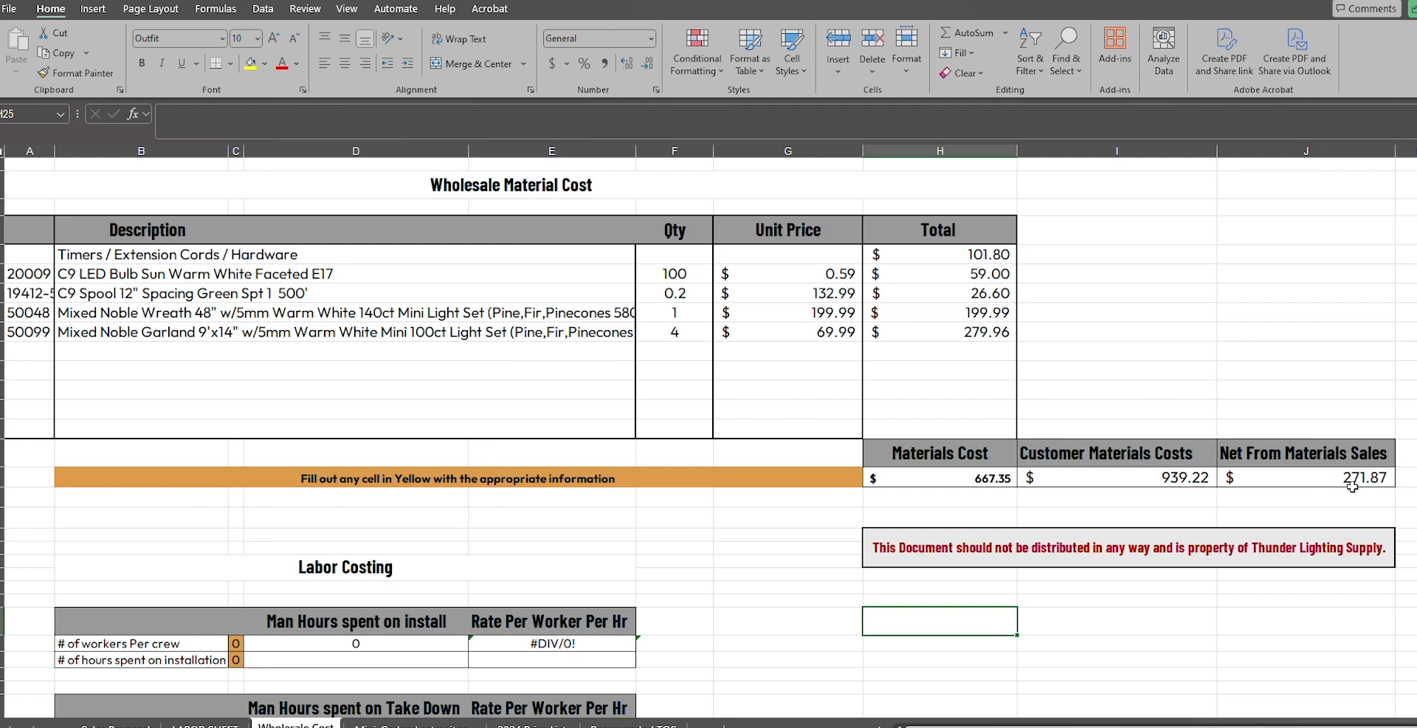
- Examine the net from materials sales, wholesale materials cost and customer materials costs, and compare with the Sales Proposal's material cost
{"action": "left_click", "coordinate": [1328, 481]}
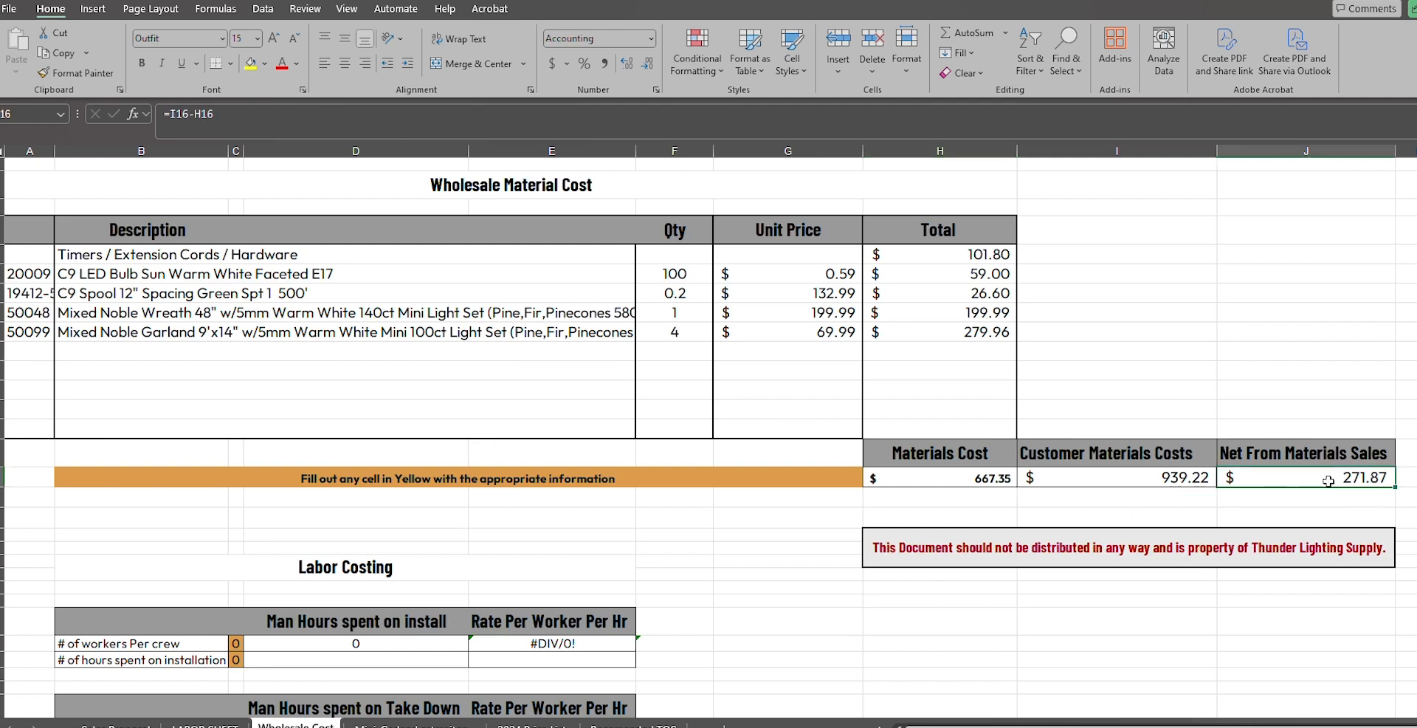
{"action": "left_click", "coordinate": [971, 476]}
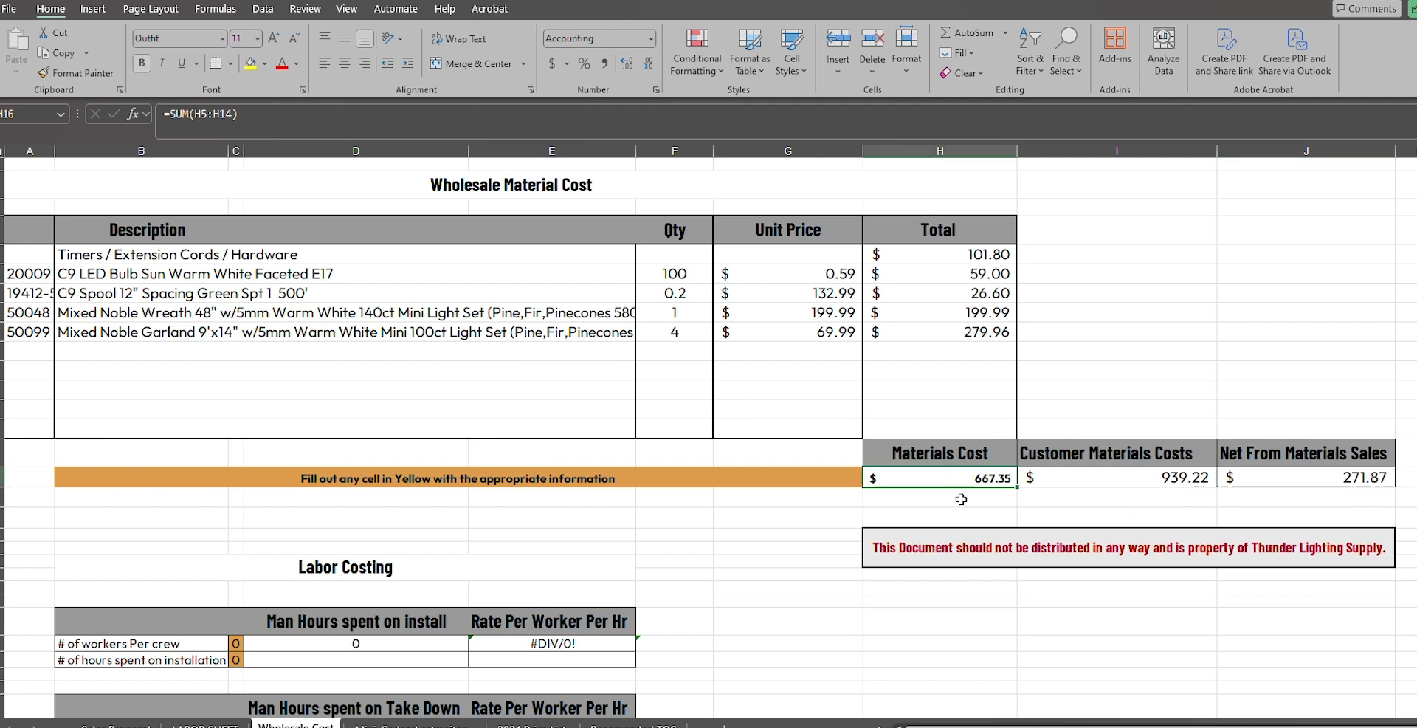
{"action": "left_click", "coordinate": [1119, 483]}
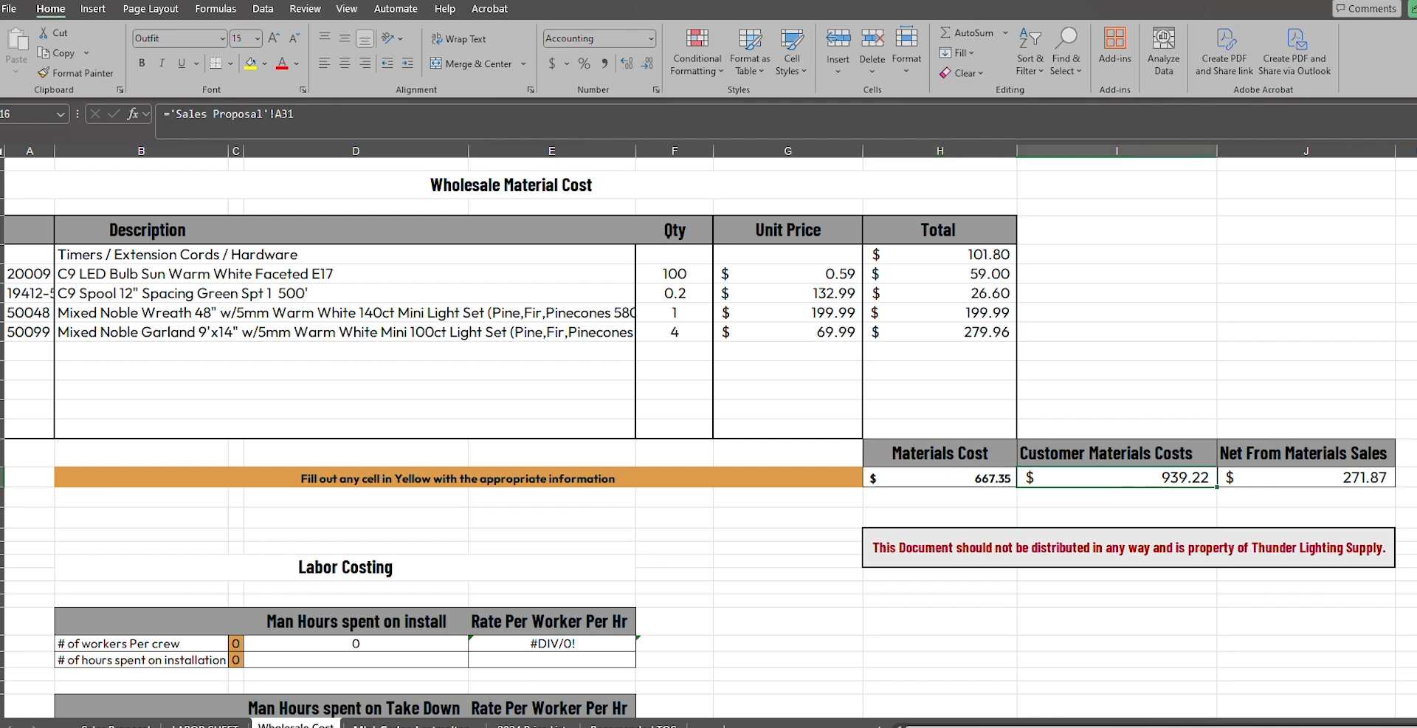
{"action": "left_click", "coordinate": [115, 723]}
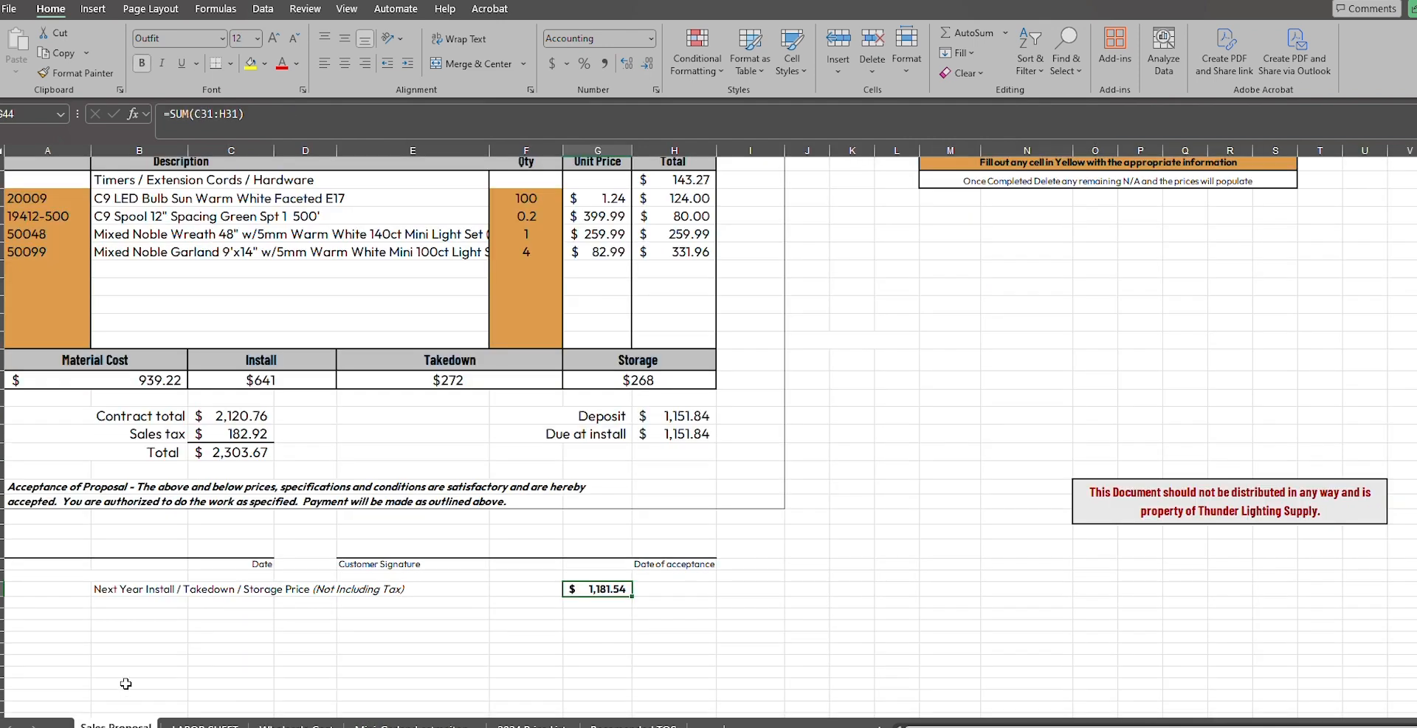
{"action": "left_click", "coordinate": [148, 378]}
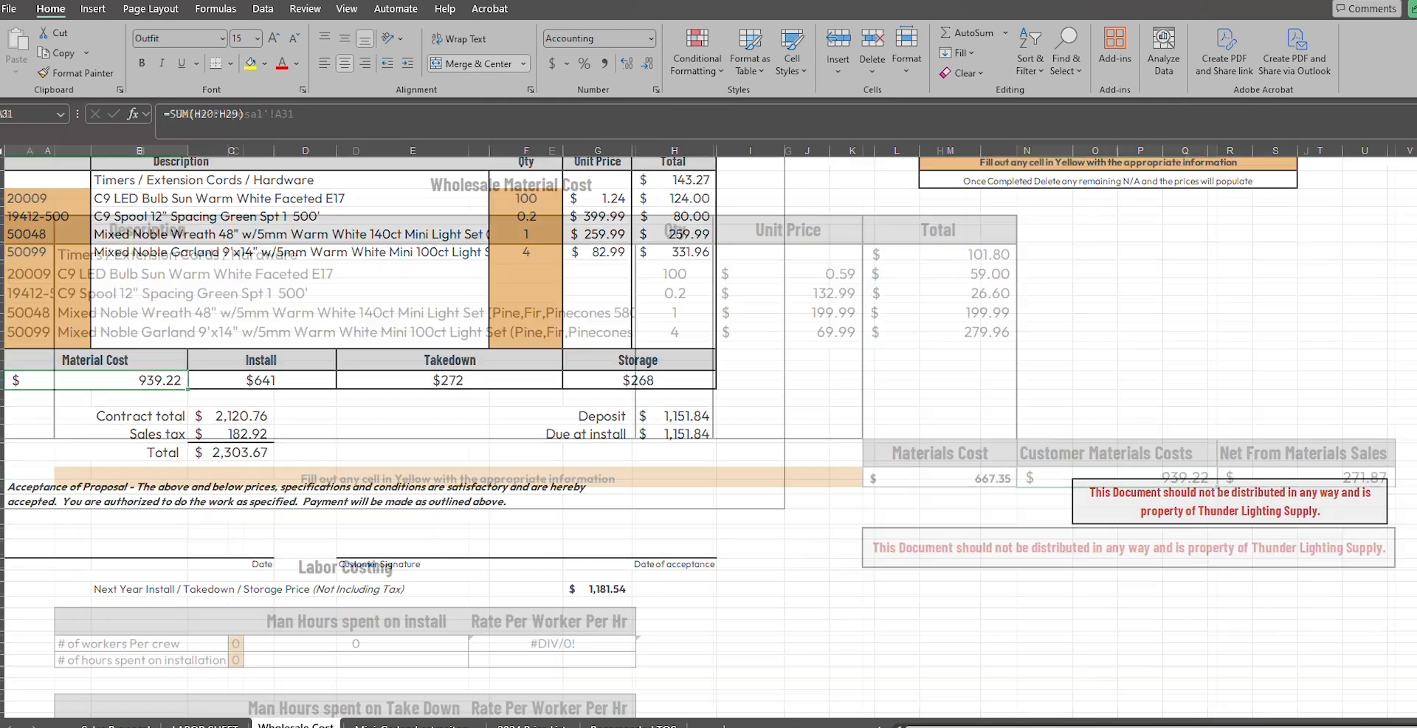
- On the Wholesale Cost sheet, examine the formulas behind the wholesale materials cost and the Timers / Extension Cords / Hardware charge
{"action": "left_click", "coordinate": [978, 477]}
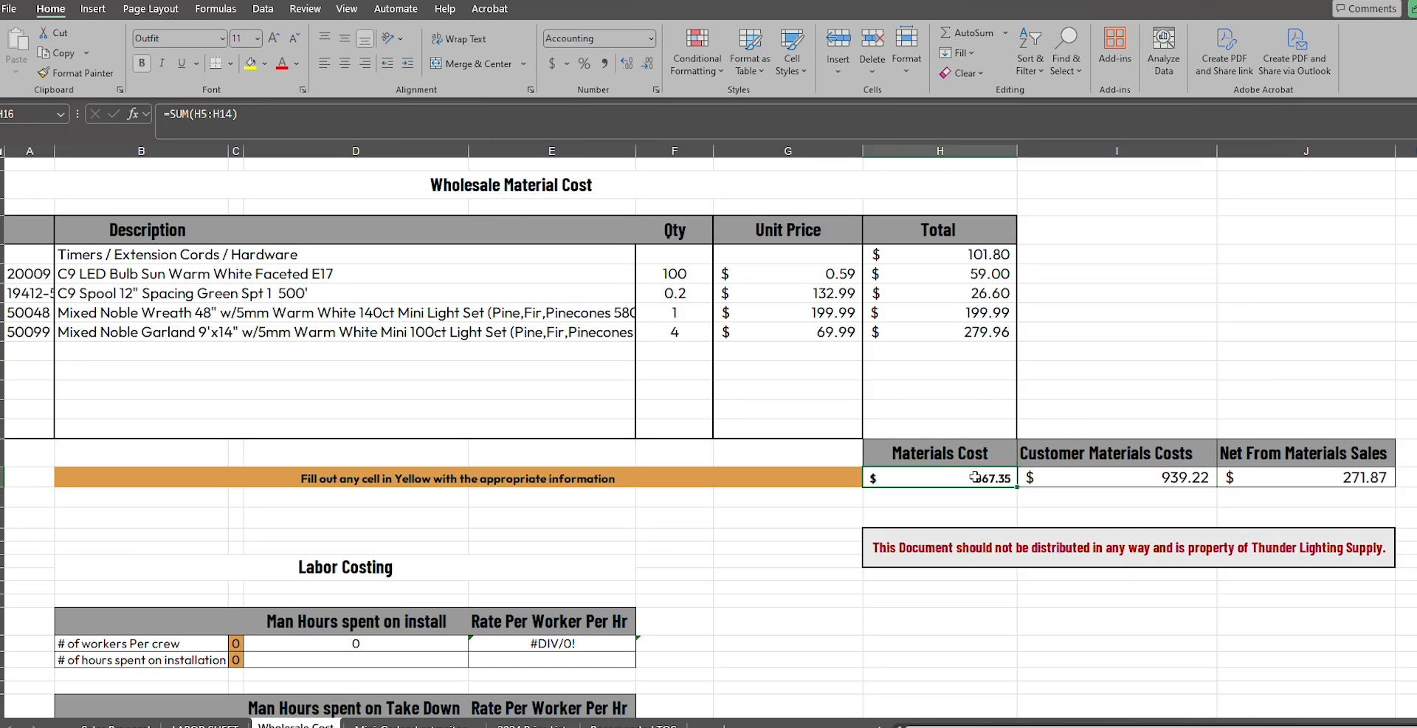
{"action": "left_click", "coordinate": [967, 247]}
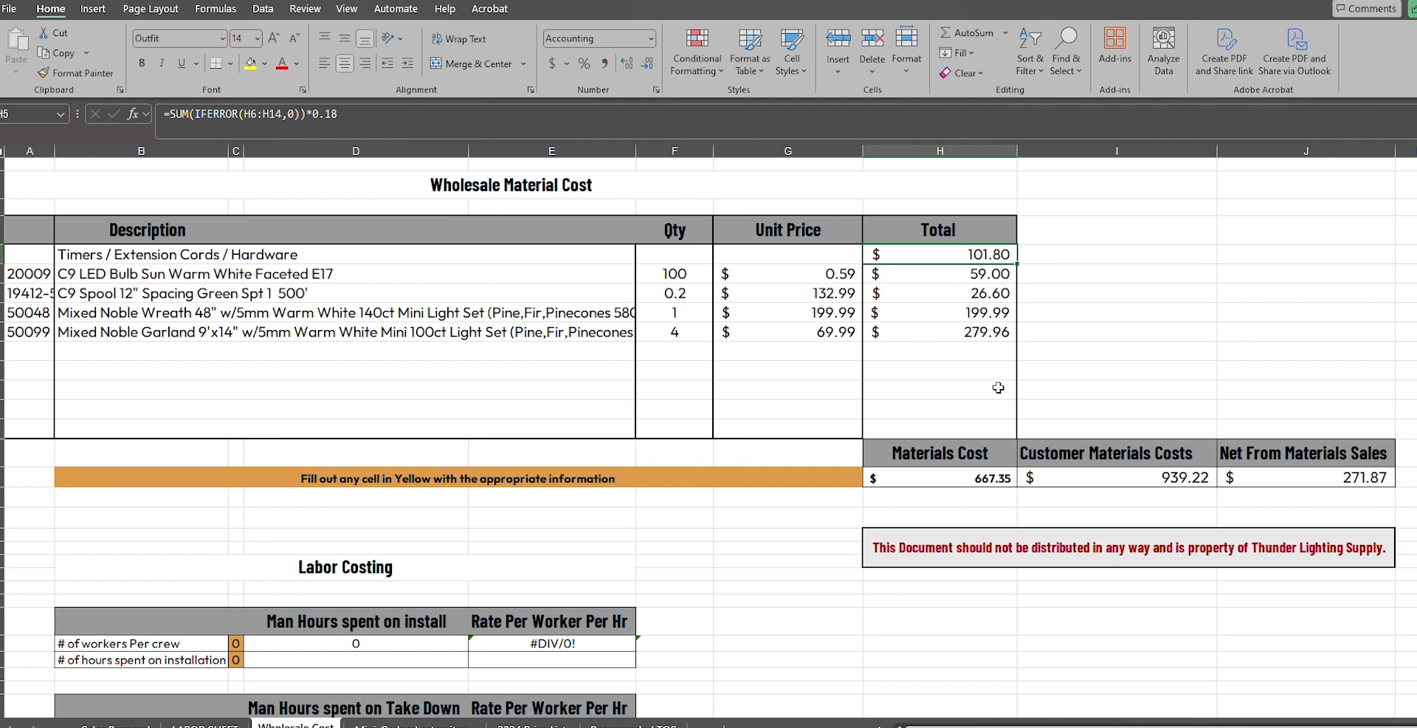
{"action": "left_click", "coordinate": [989, 476]}
{"action": "left_click", "coordinate": [1171, 354]}
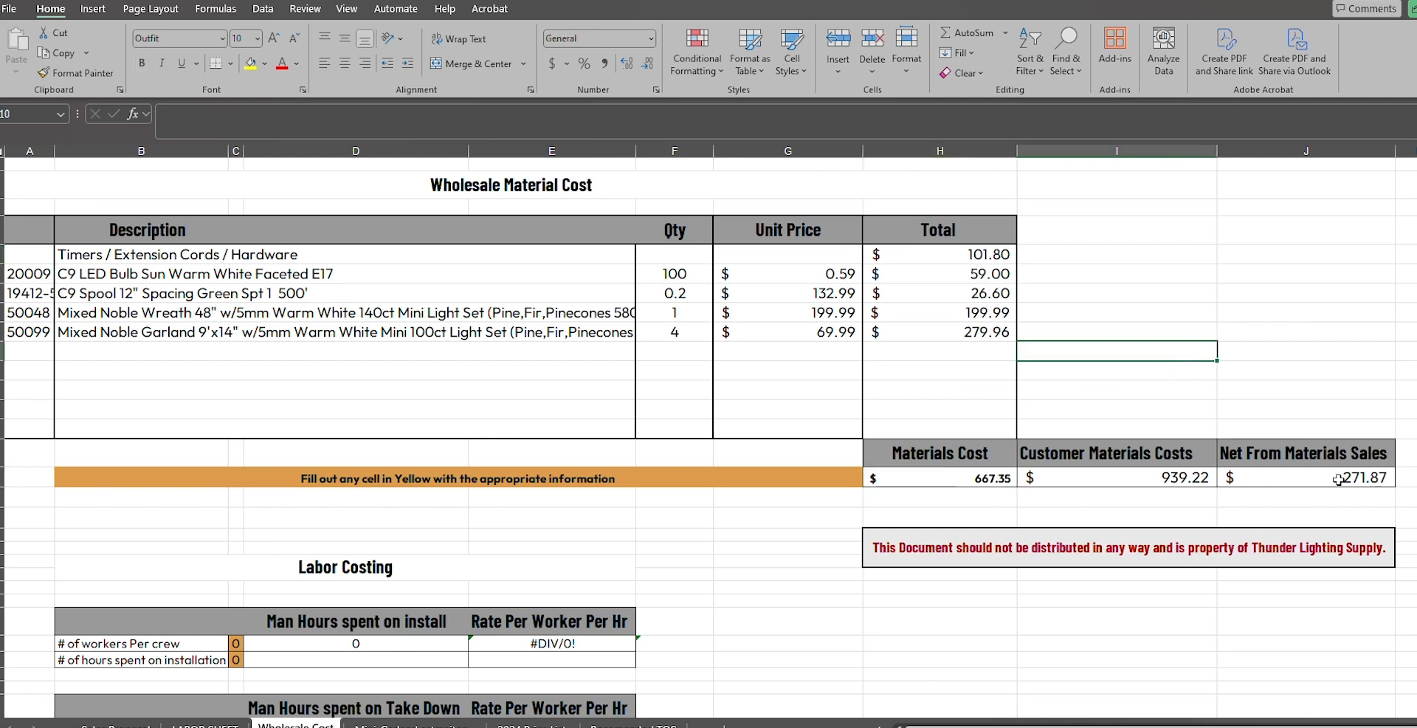
- Review the Labor Costing tables on the Wholesale Cost sheet and the C9 and C7 bulb listings in the price list
{"action": "scroll", "coordinate": [1226, 437], "scroll_direction": "down", "scroll_amount": 1}
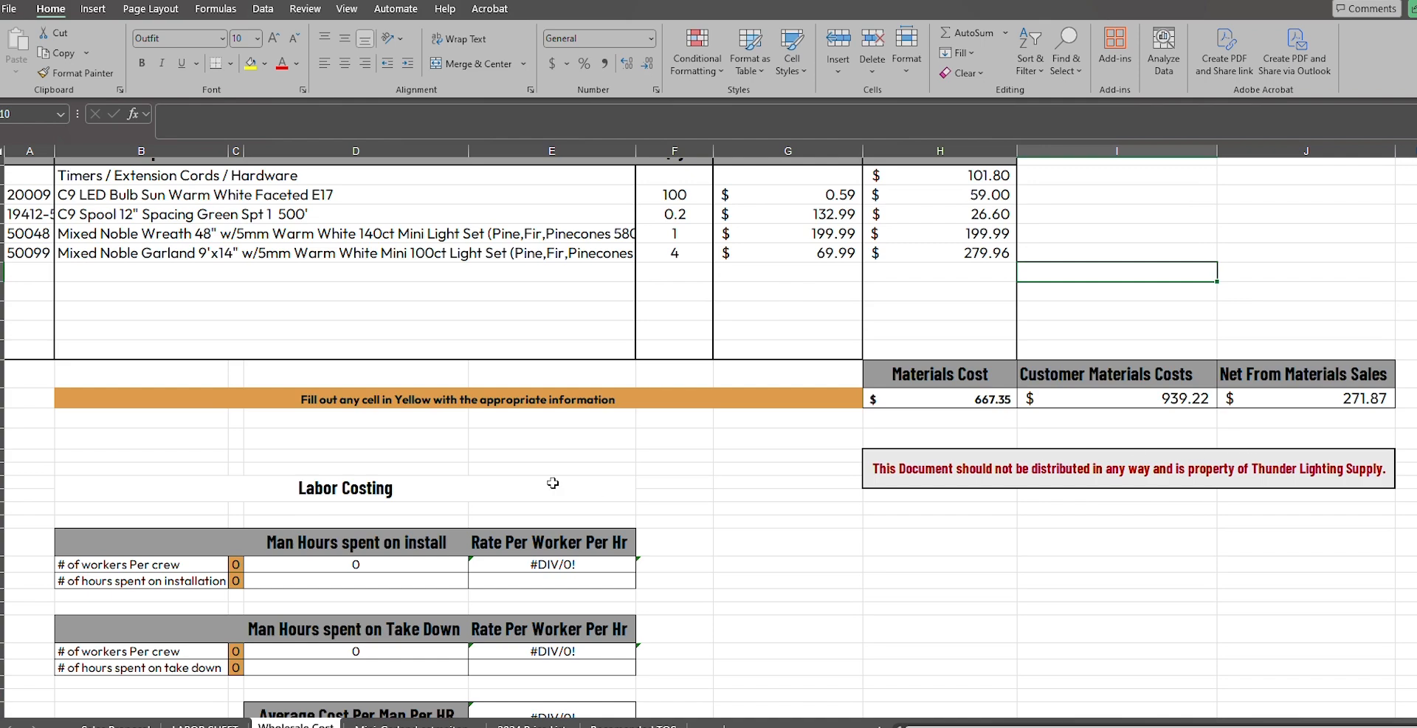
{"action": "scroll", "coordinate": [349, 533], "scroll_direction": "down", "scroll_amount": 1}
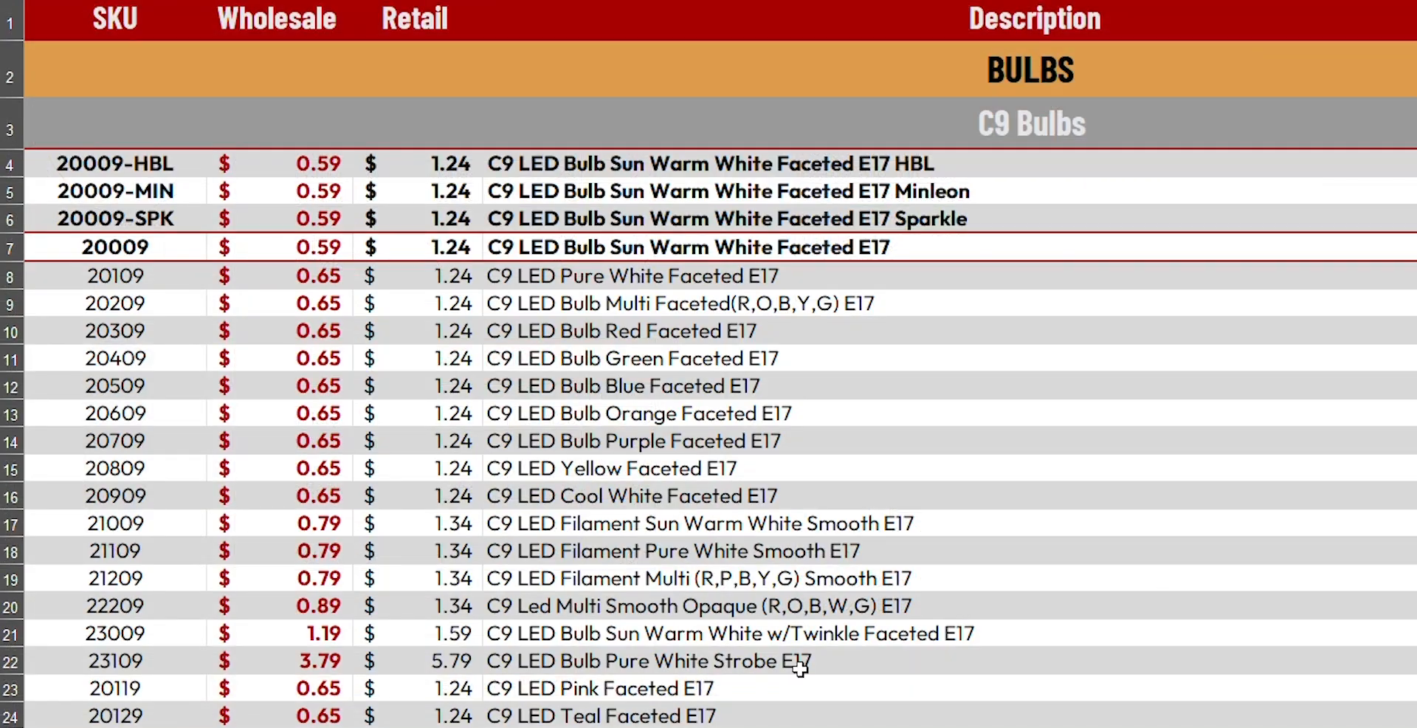
{"action": "scroll", "coordinate": [791, 449], "scroll_direction": "down", "scroll_amount": 4}
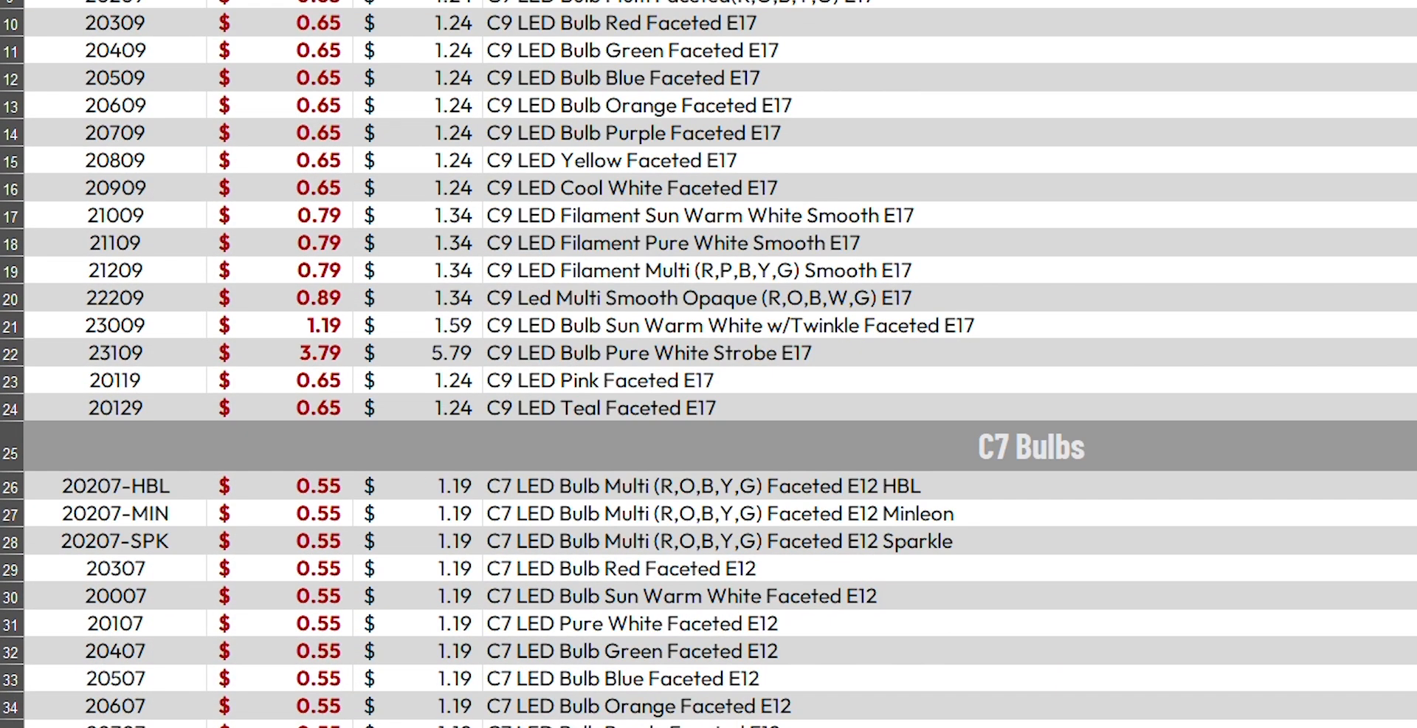